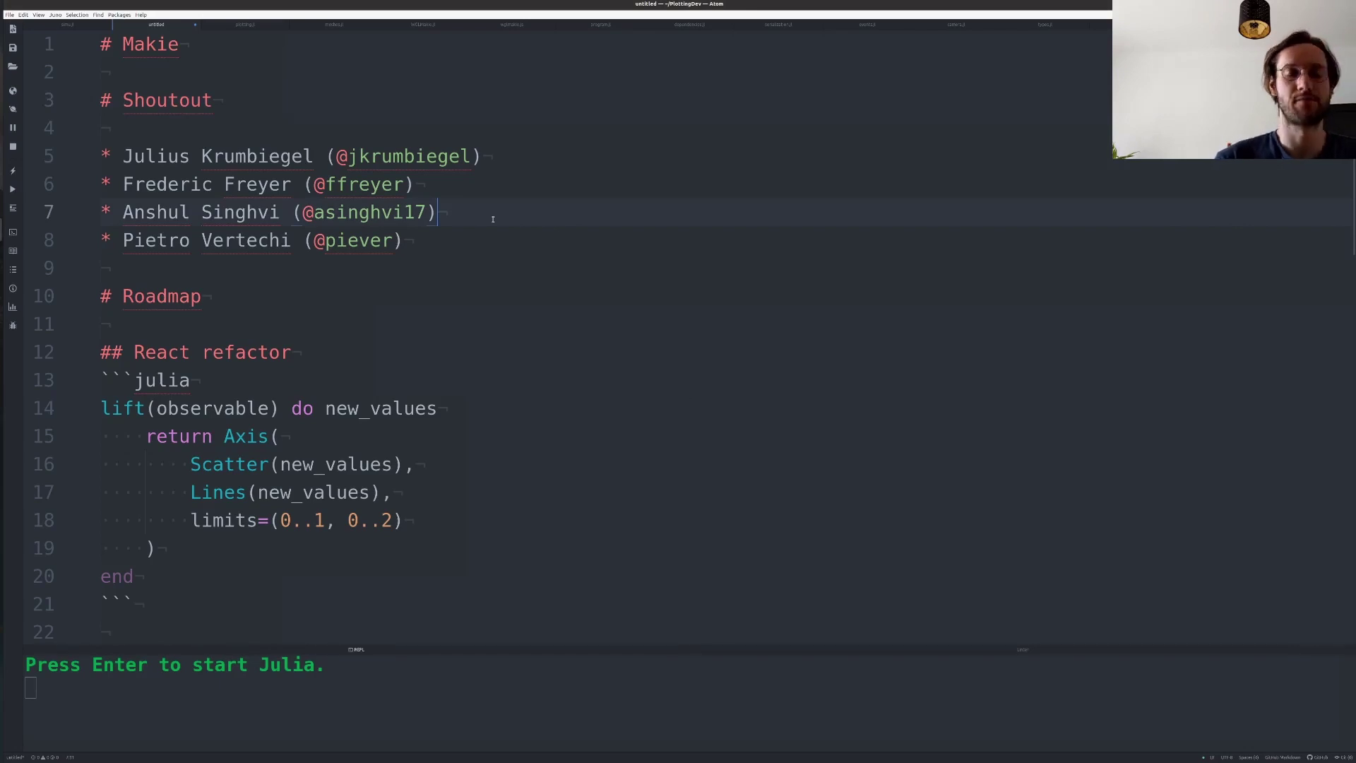
- Move through the notes from the Shoutout list down to the Roadmap heading
left_click(157, 86)
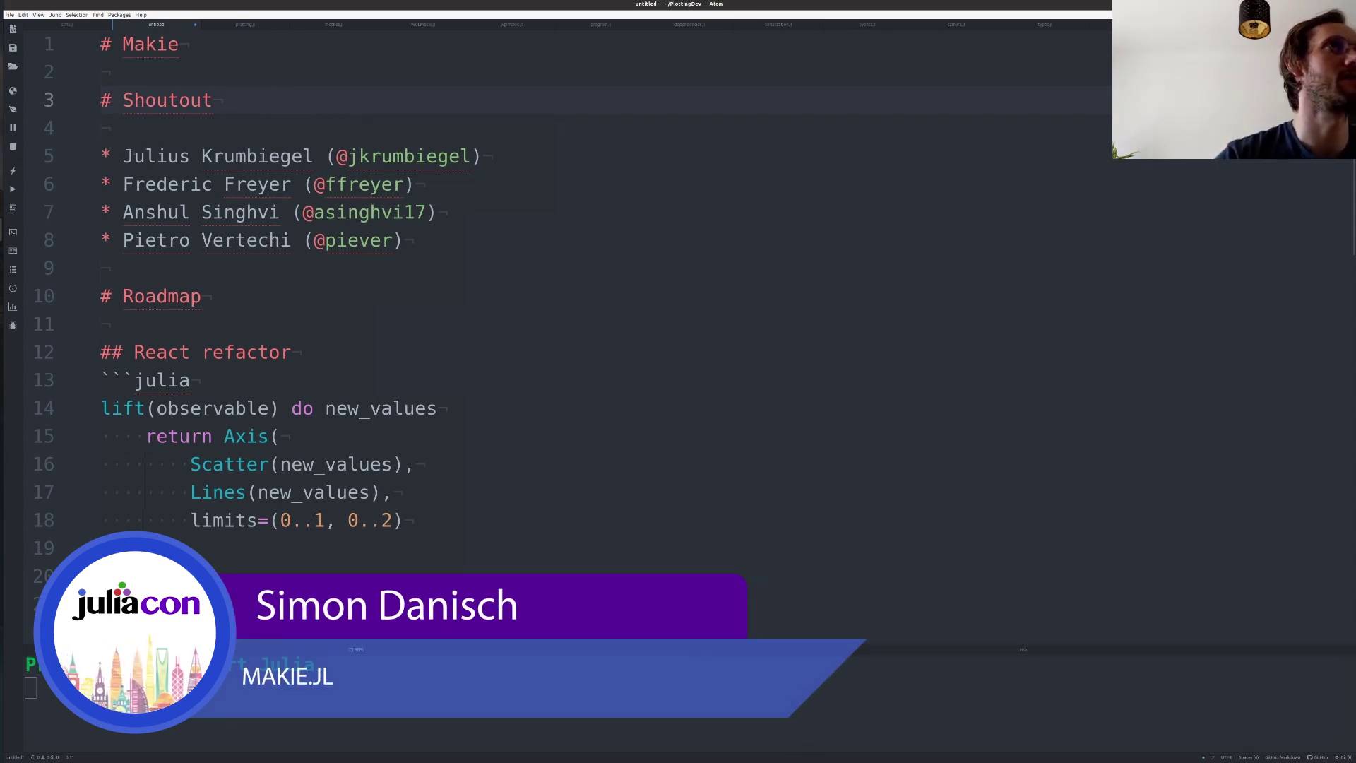
key("Down")
key("Down")
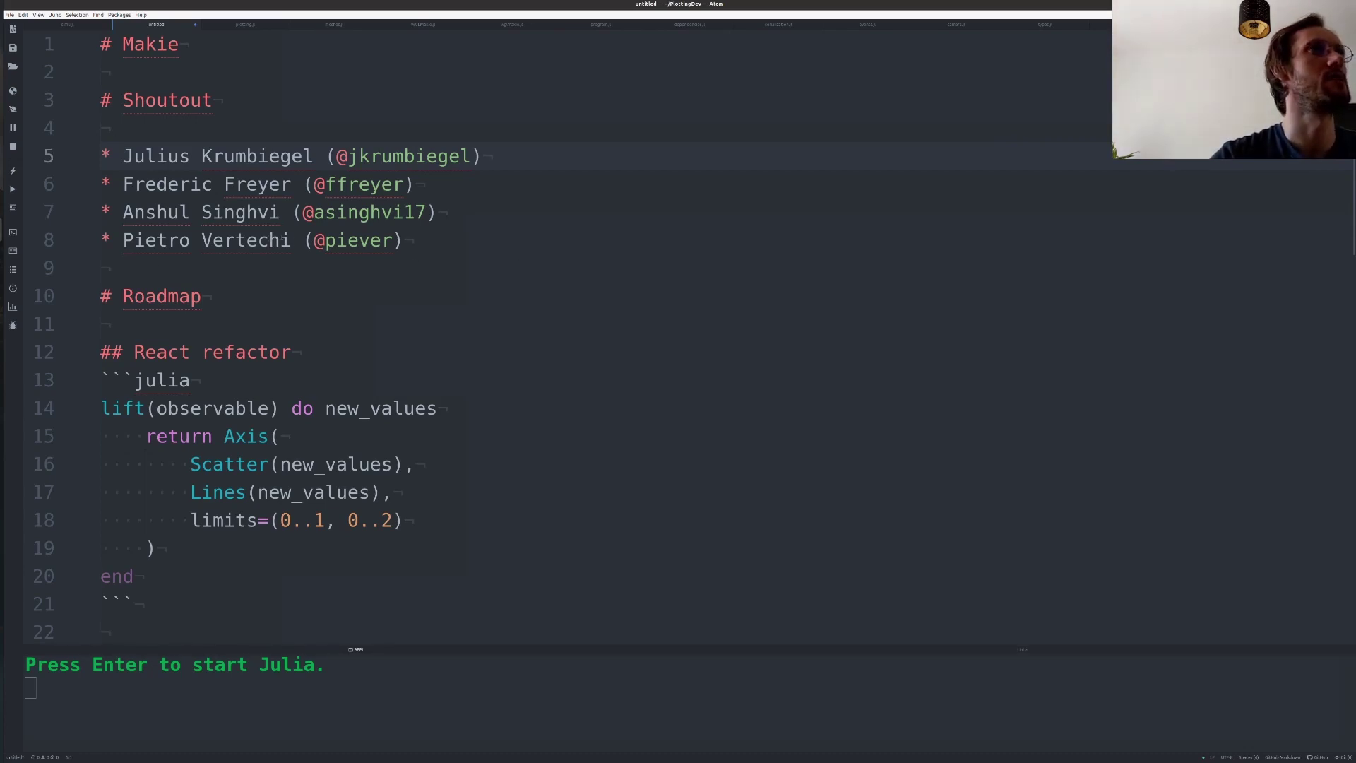
scroll(250, 265, "down", 1)
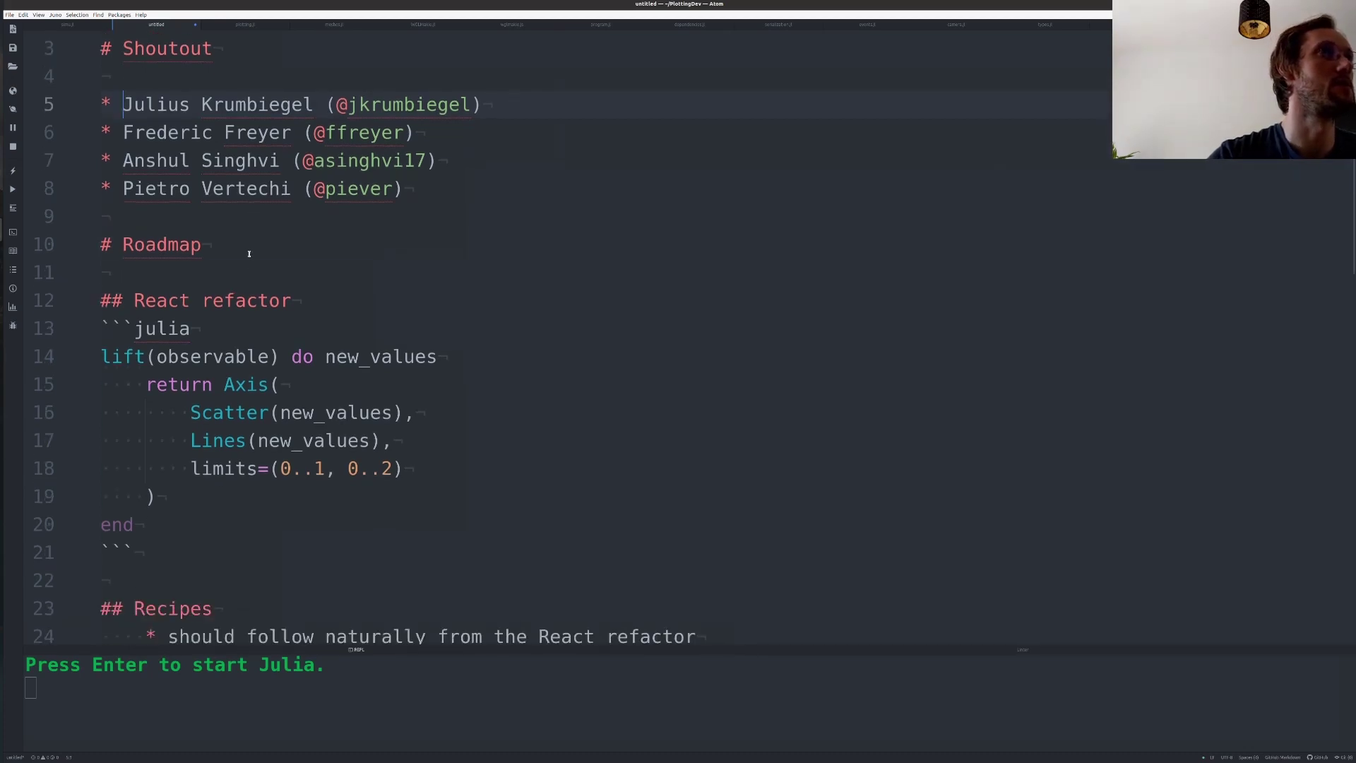
left_click(249, 254)
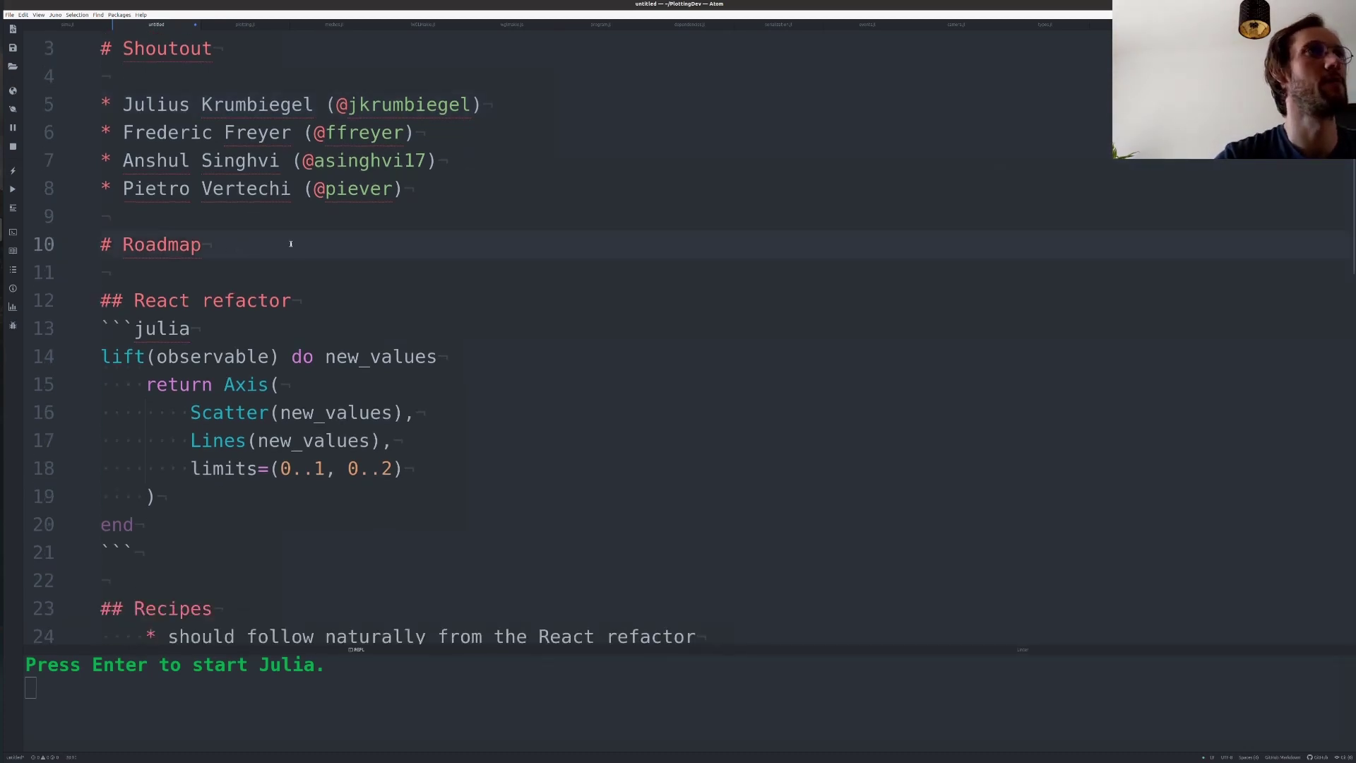
scroll(290, 243, "down", 1)
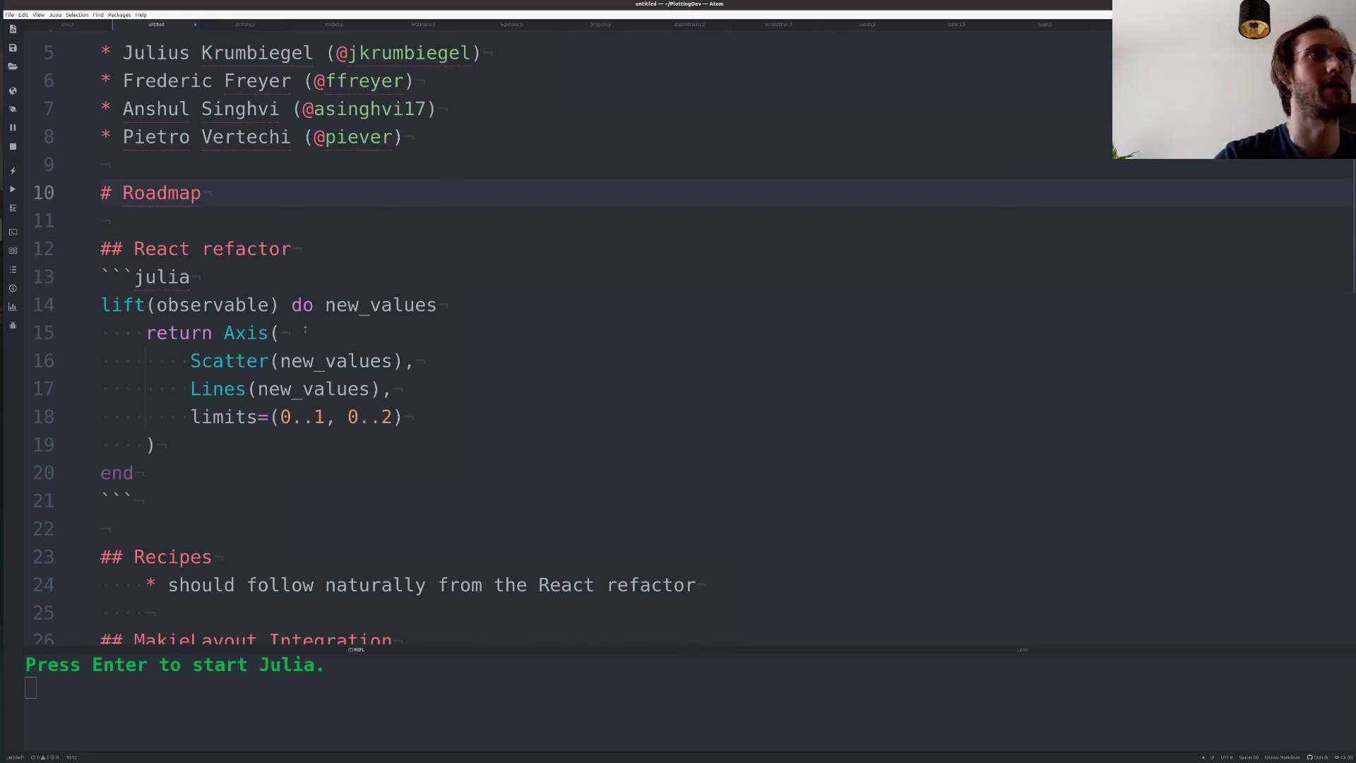
- Prefix the lift call on line 14 with 'signal = ' to assign its result
left_click(294, 329)
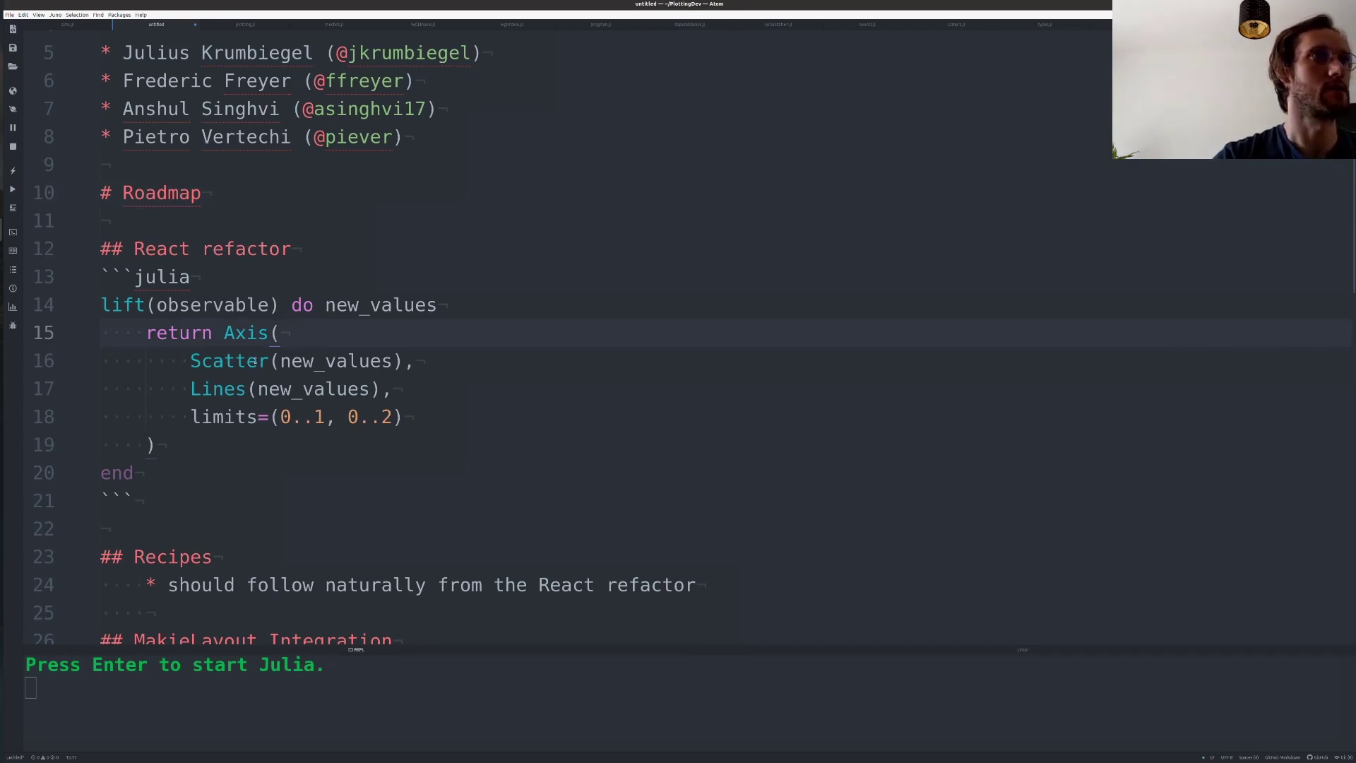
key("Up")
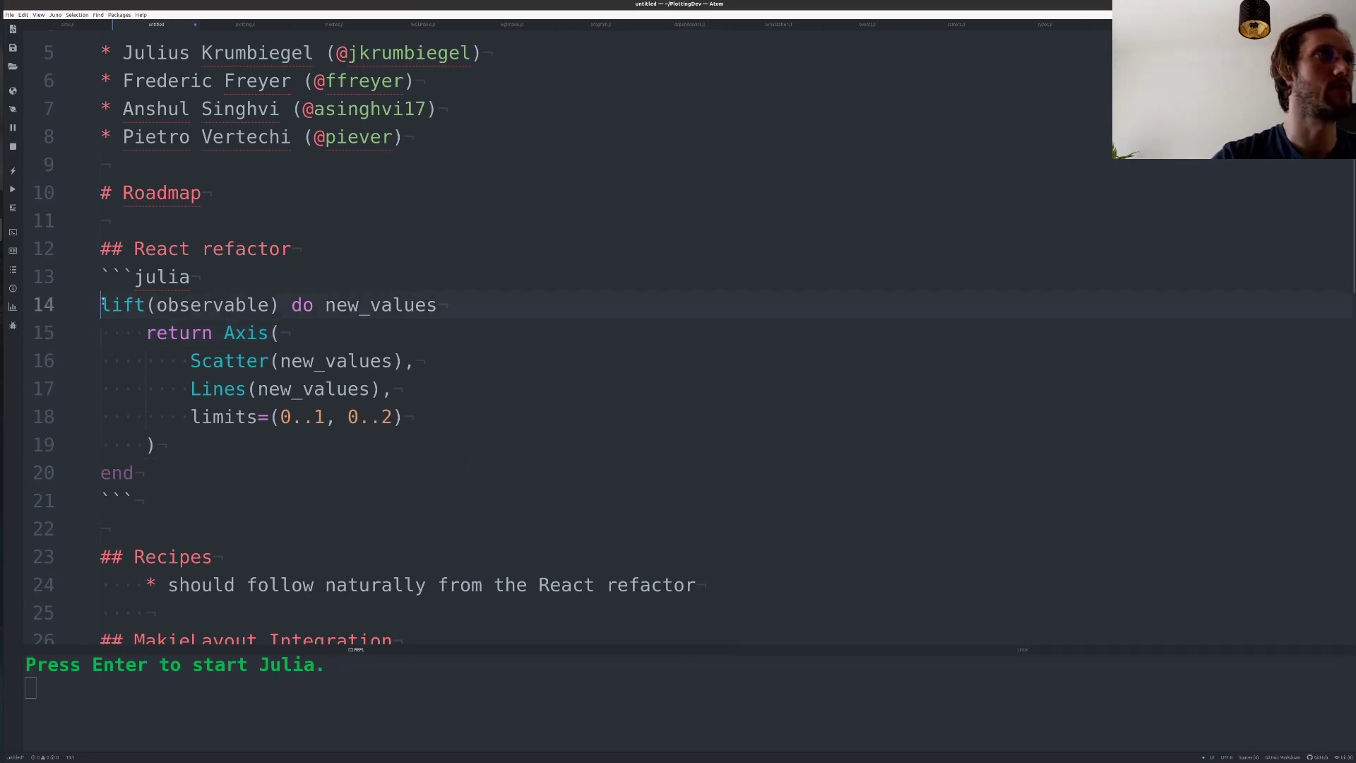
key("Home")
key("ctrl+shift+Right")
key("Right")
key("Right")
key("Right")
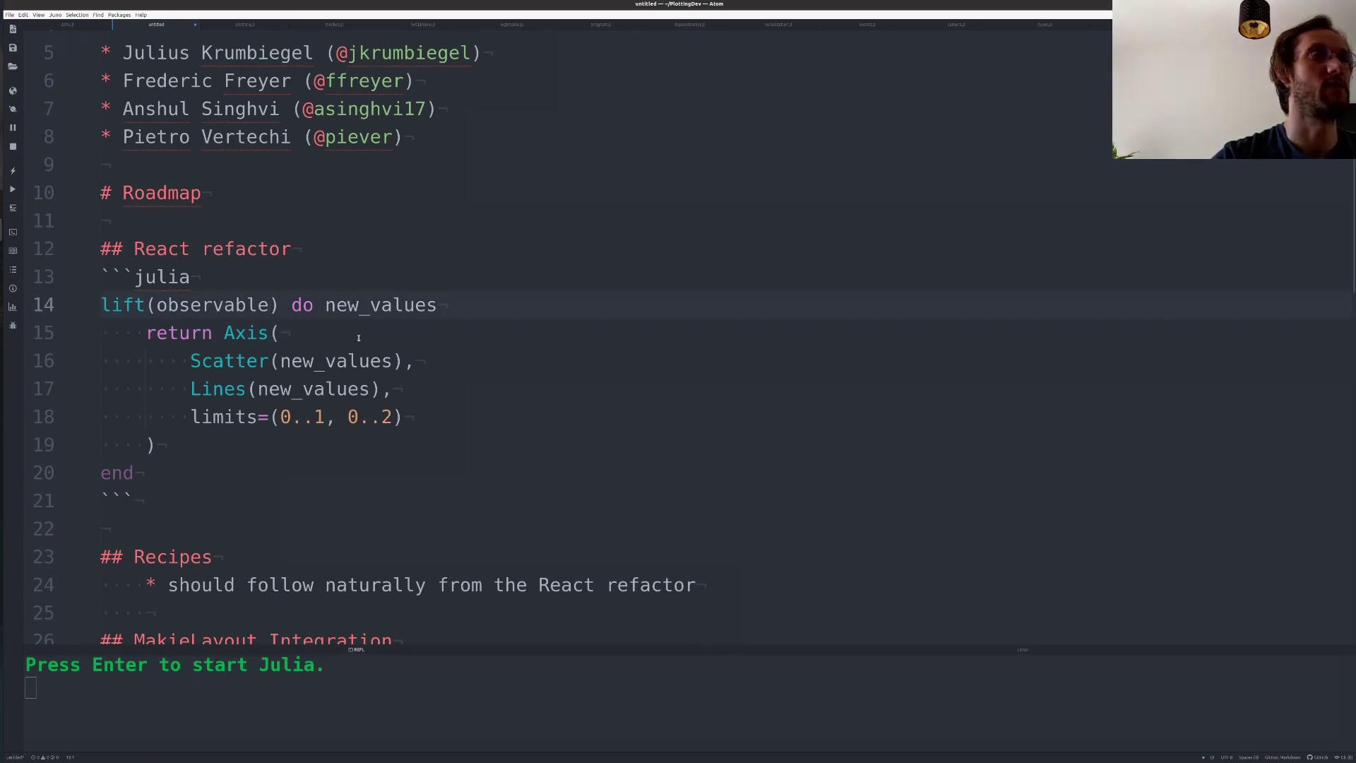
left_click_drag(195, 437, 103, 333)
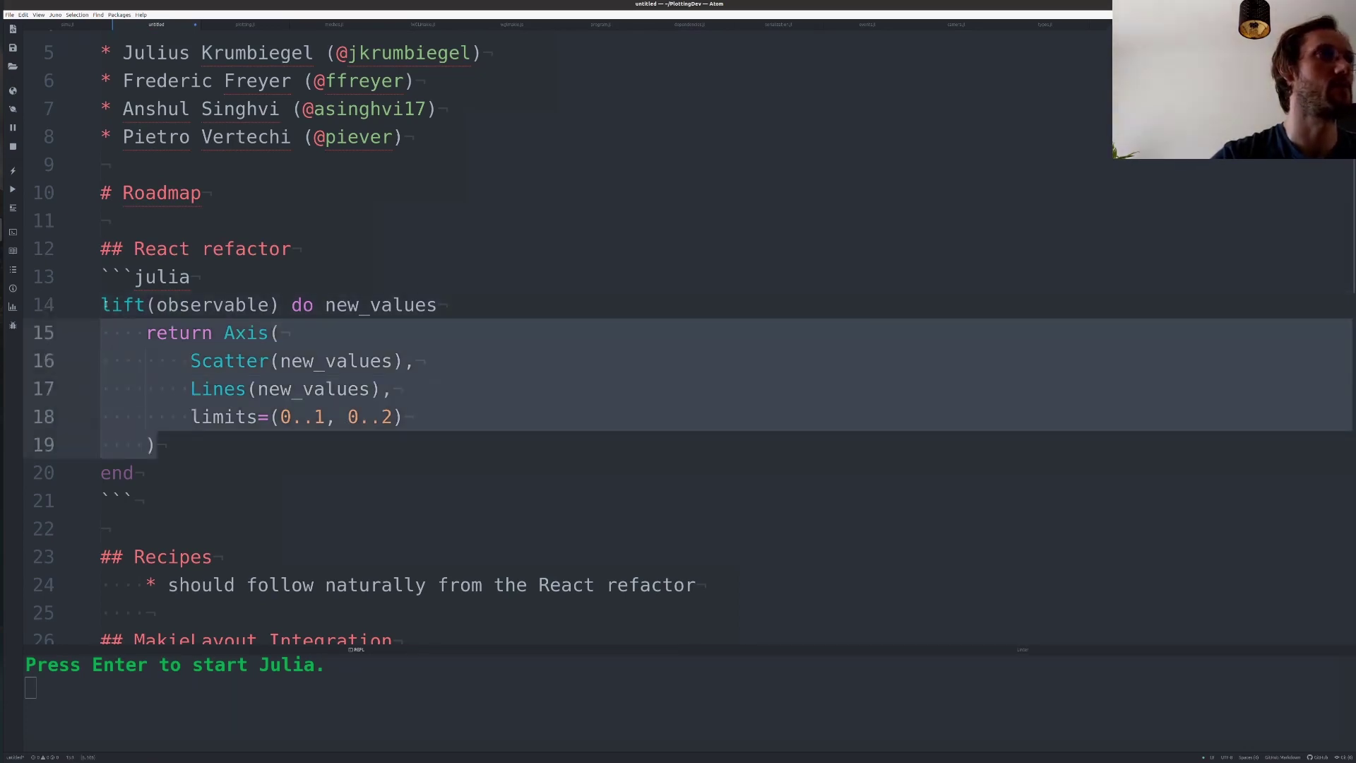
key("Up")
type("signal =")
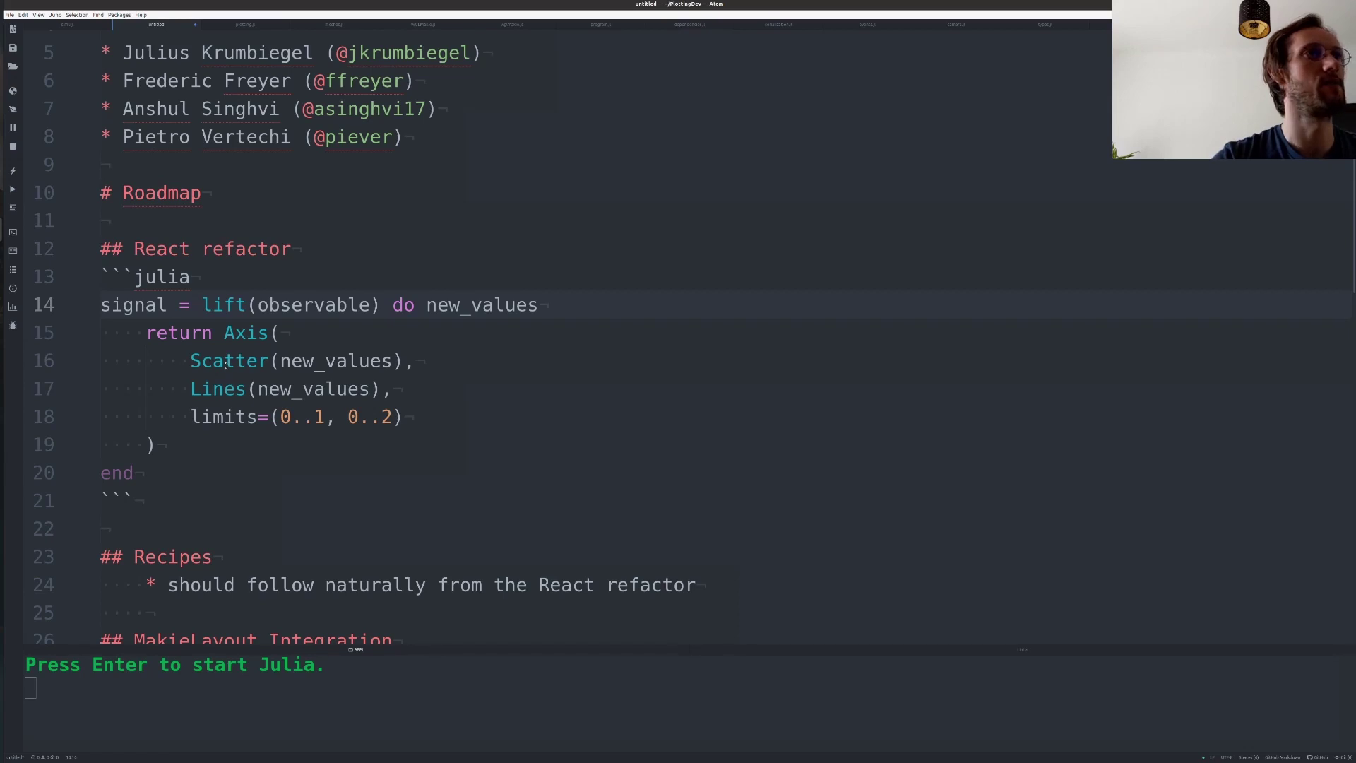
- Highlight Scatter on line 16, then point out the Lines line and line 19
left_click_drag(192, 362, 270, 362)
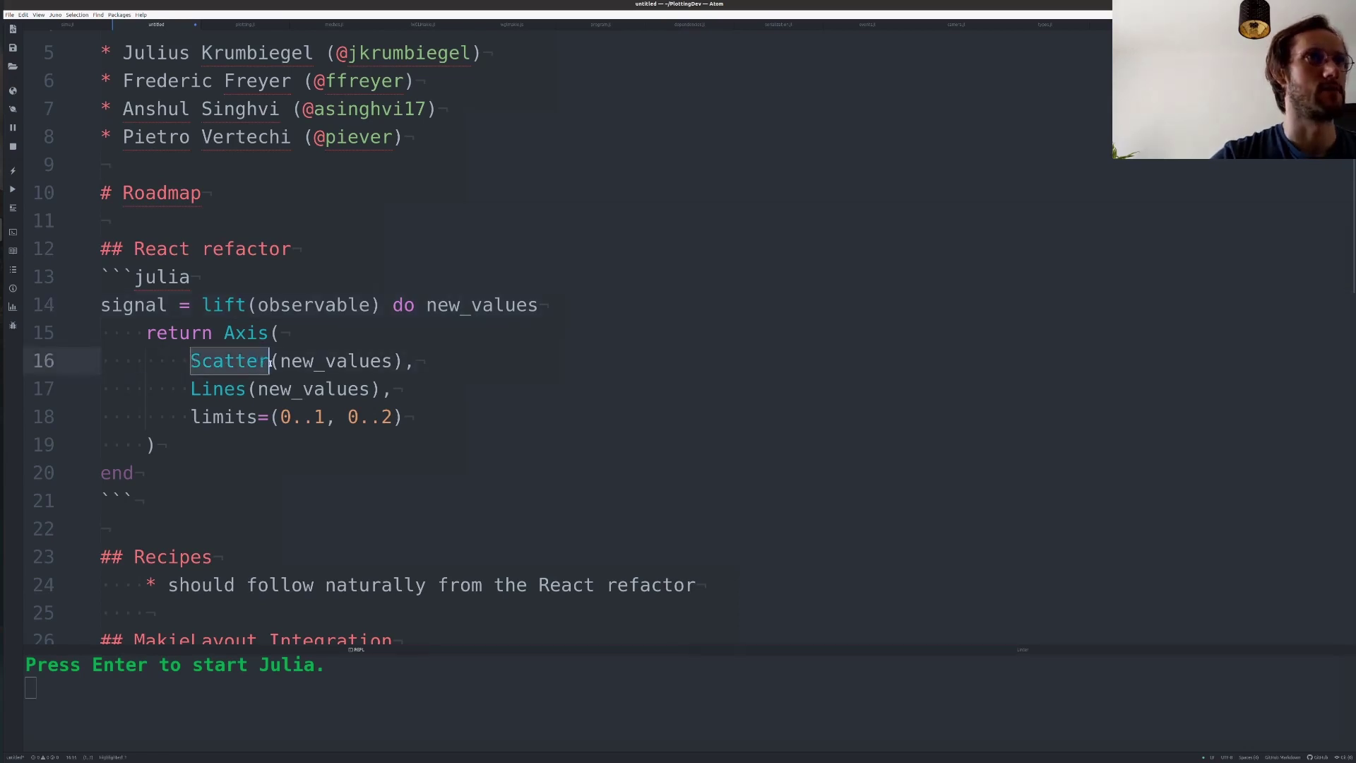
left_click(186, 398)
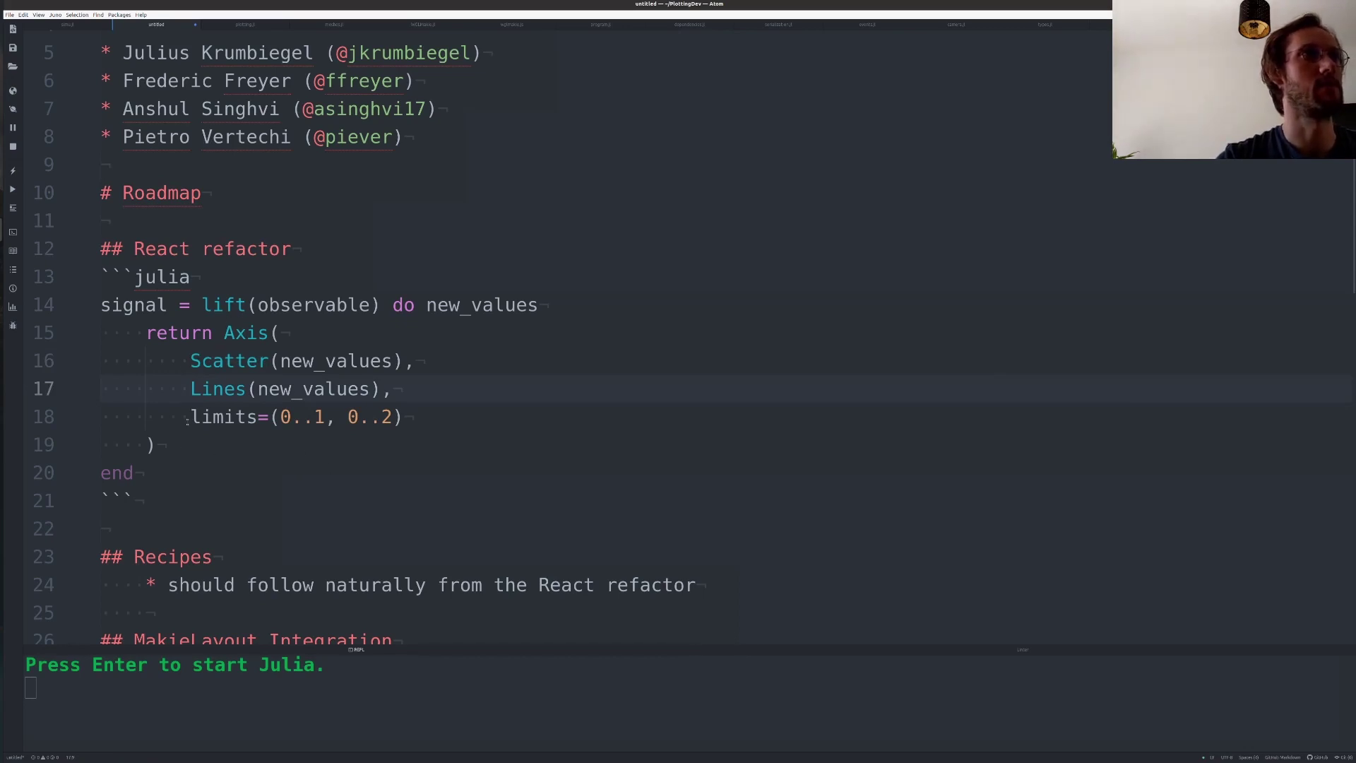
left_click(188, 433)
scroll(207, 417, "down", 2)
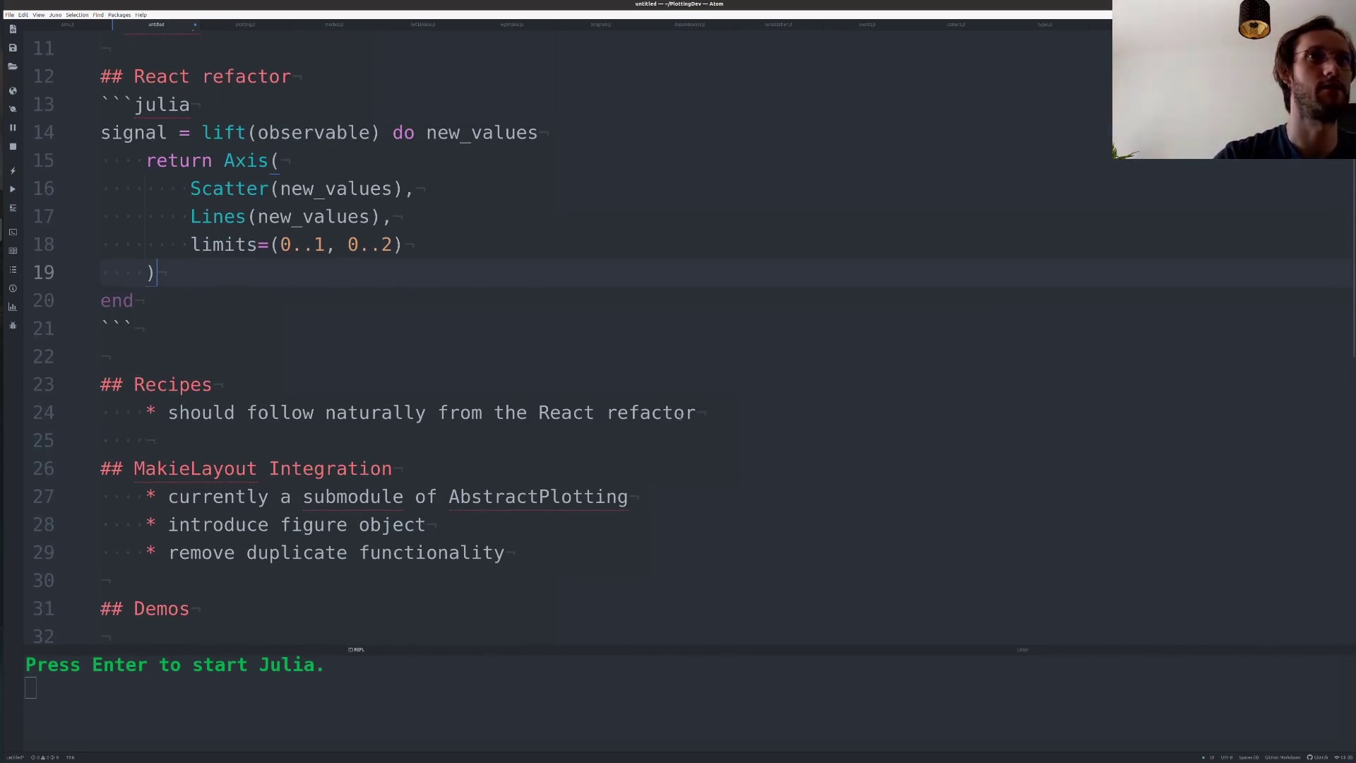
left_click_drag(197, 277, 225, 161)
left_click(260, 409)
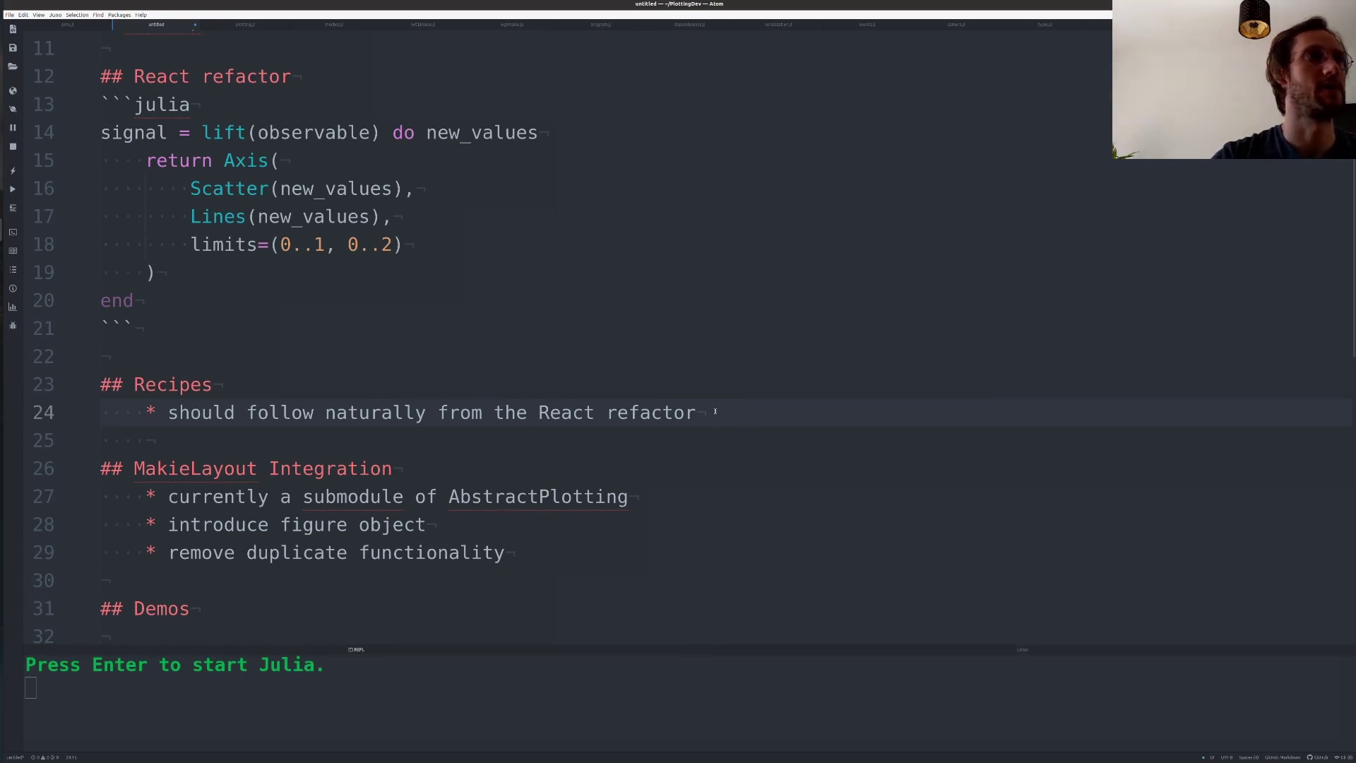
scroll(713, 411, "down", 2)
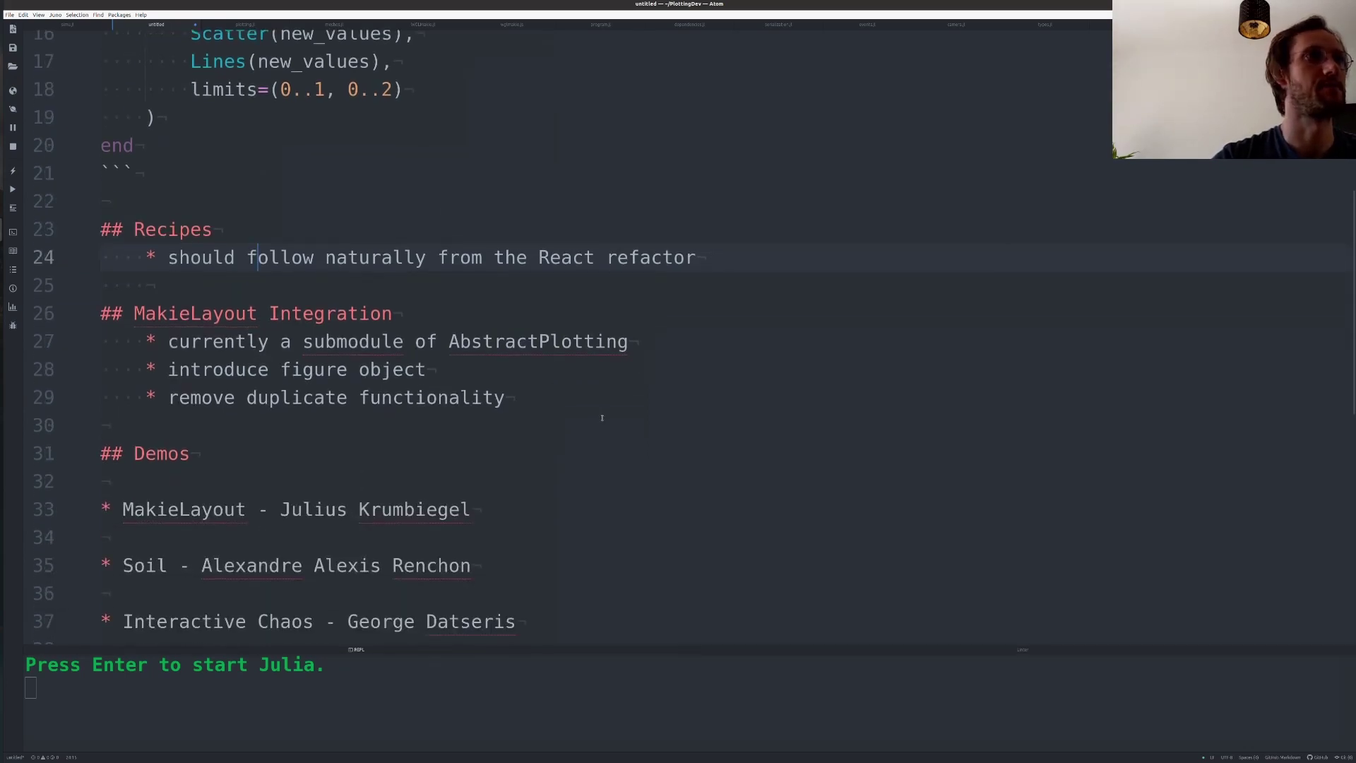
left_click(397, 310)
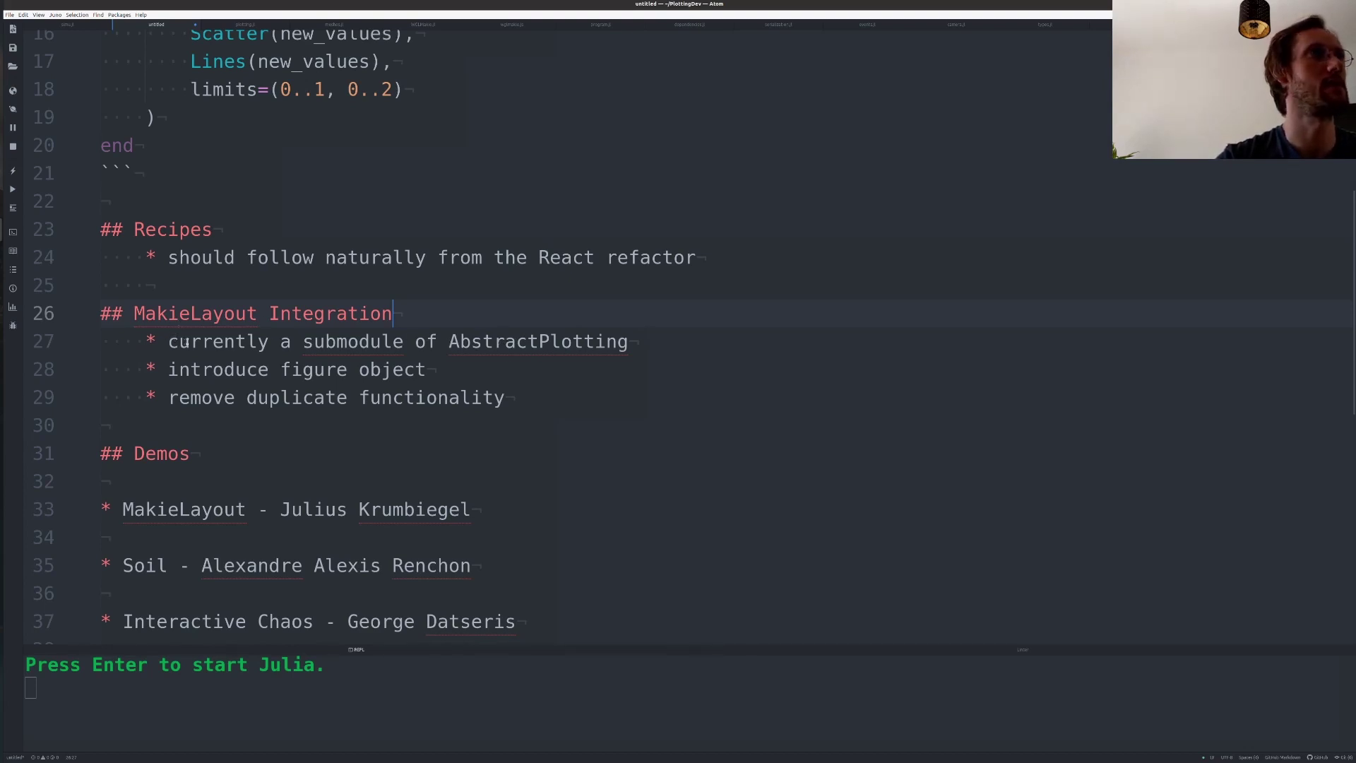
left_click(546, 366)
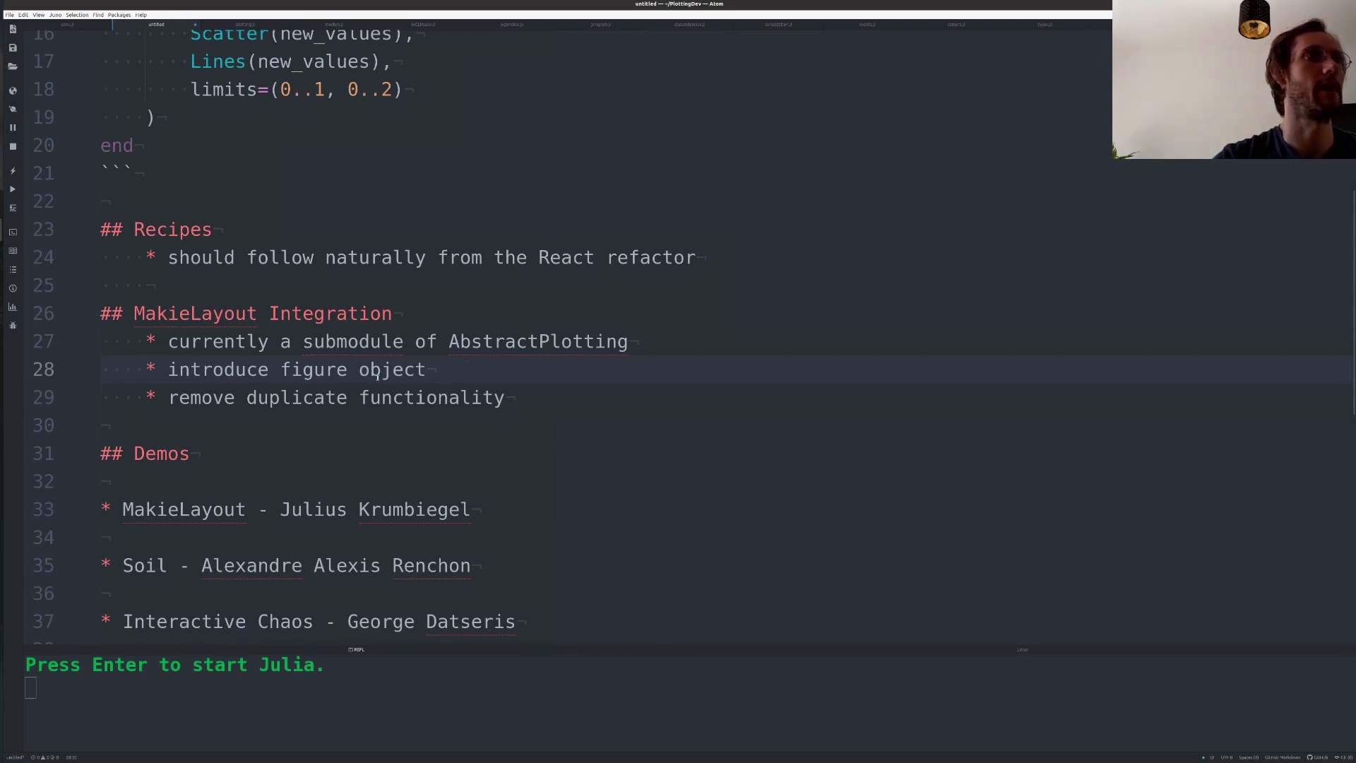
left_click(626, 395)
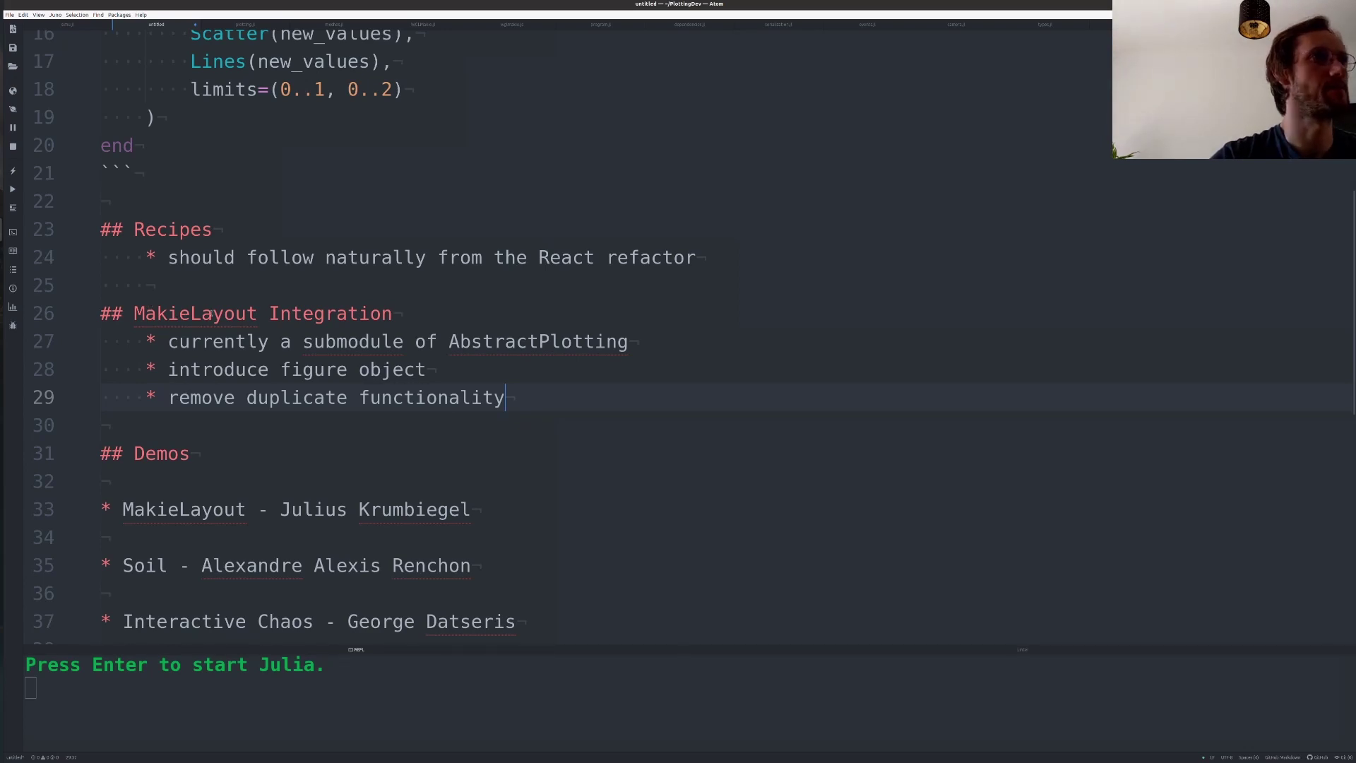
scroll(364, 383, "down", 1)
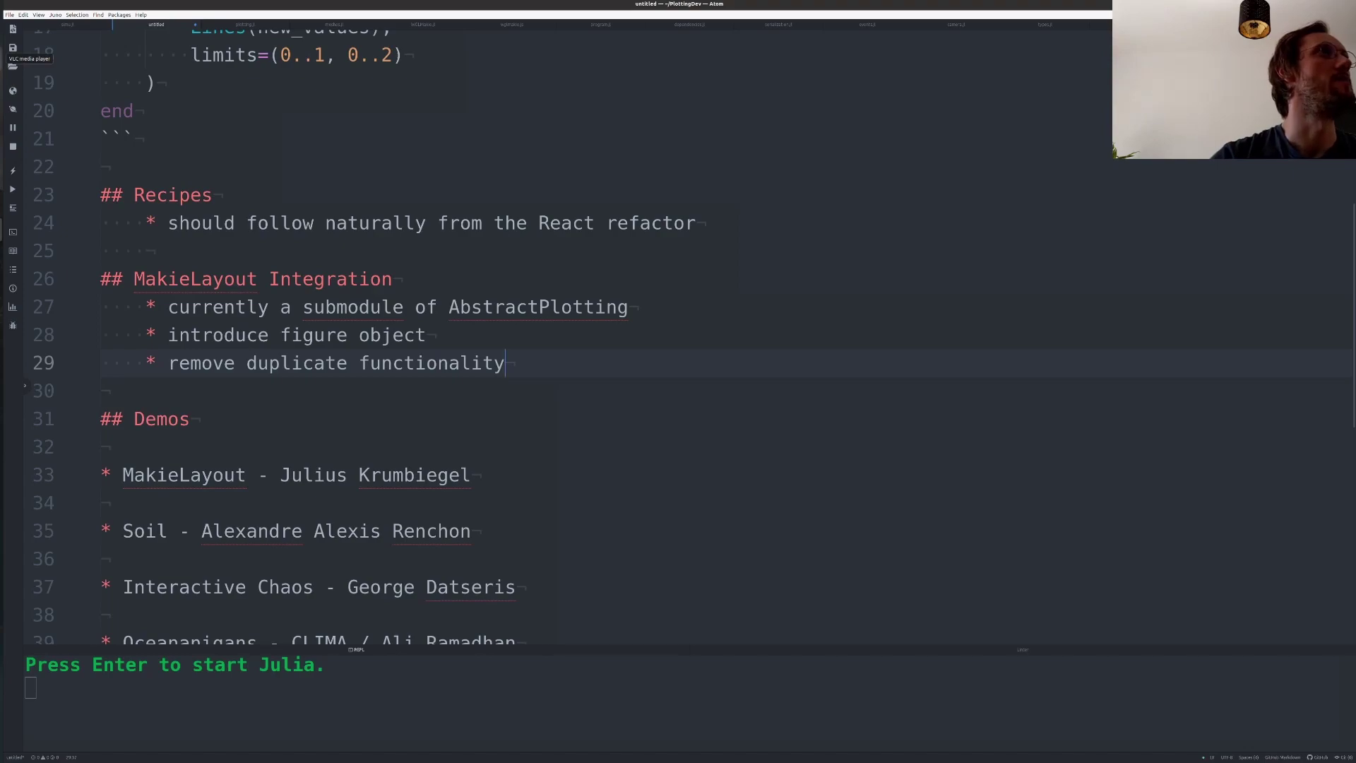
left_click(13, 66)
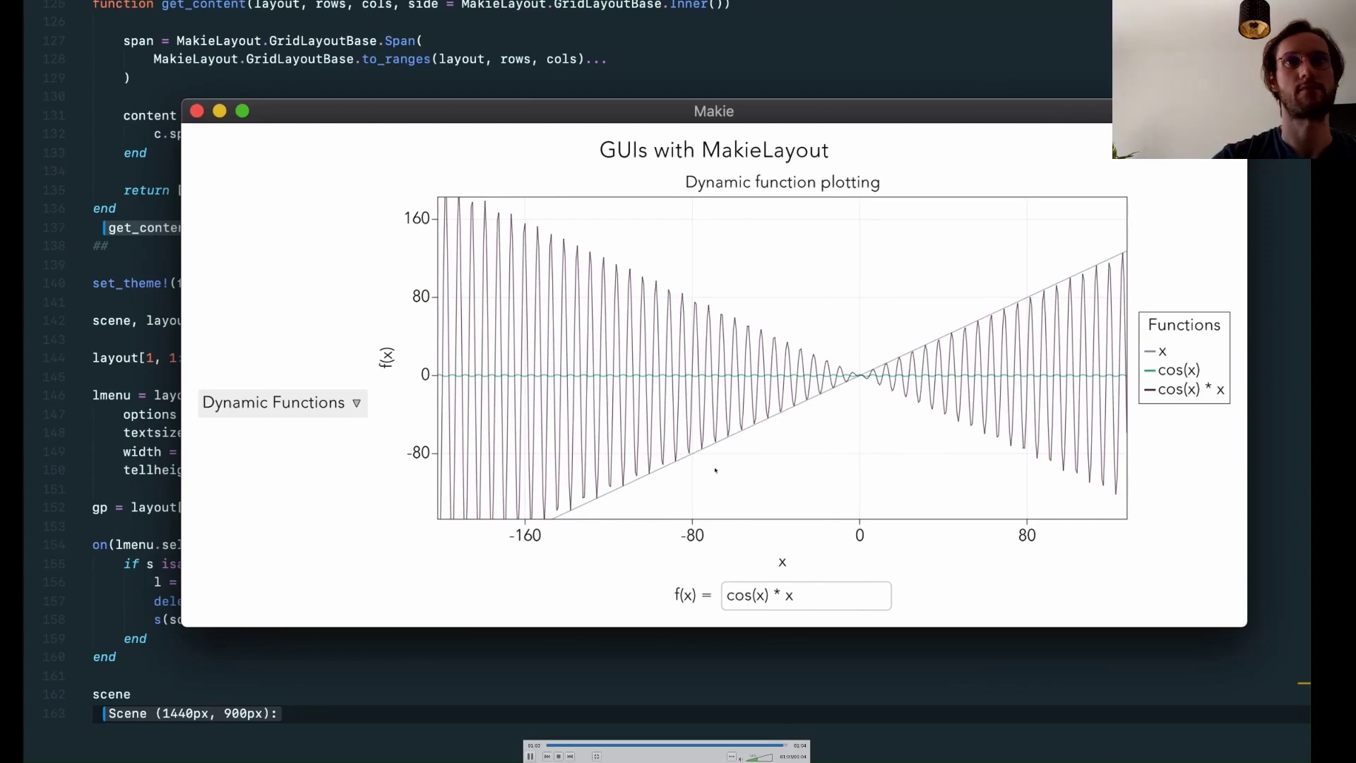
- Leave the demo video and bring the Atom notes back with the whole Demos list showing
scroll(617, 474, "down", 2)
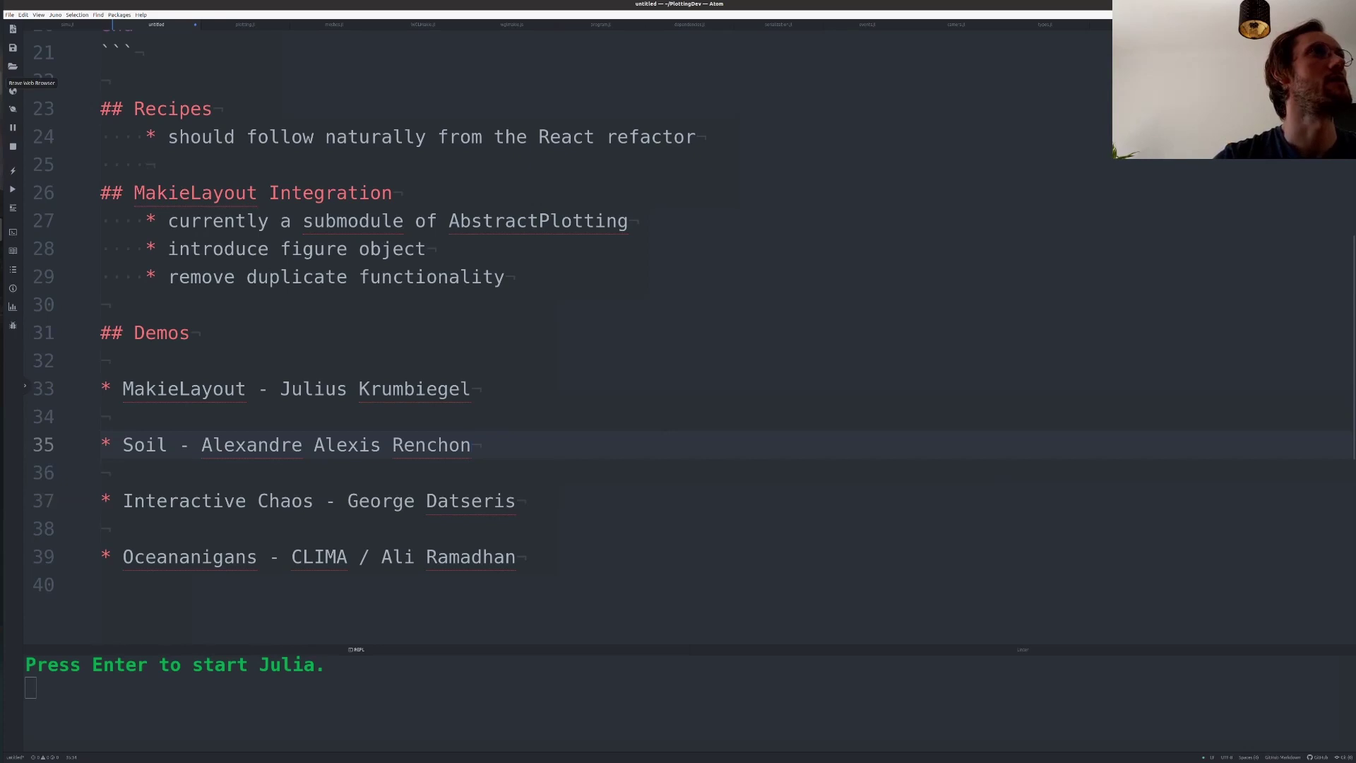
key("alt+Tab")
key("alt+Tab")
key("Up")
key("Up")
key("Up")
key("Up")
key("Up")
key("Up")
key("Up")
key("Up")
key("Up")
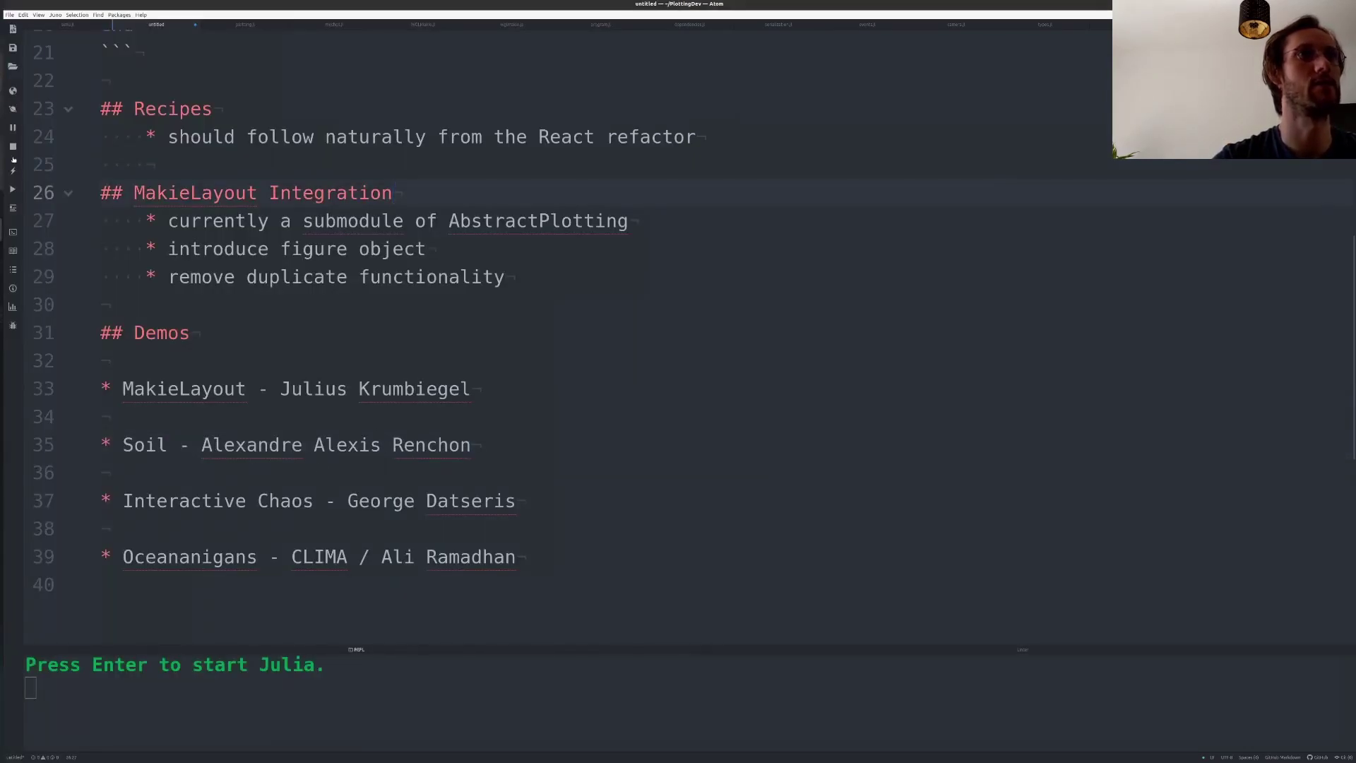
- Show the Heterogeneity soil demo in Brave and advance its maps to Mon, 10 Feb 2020
key("alt+Tab")
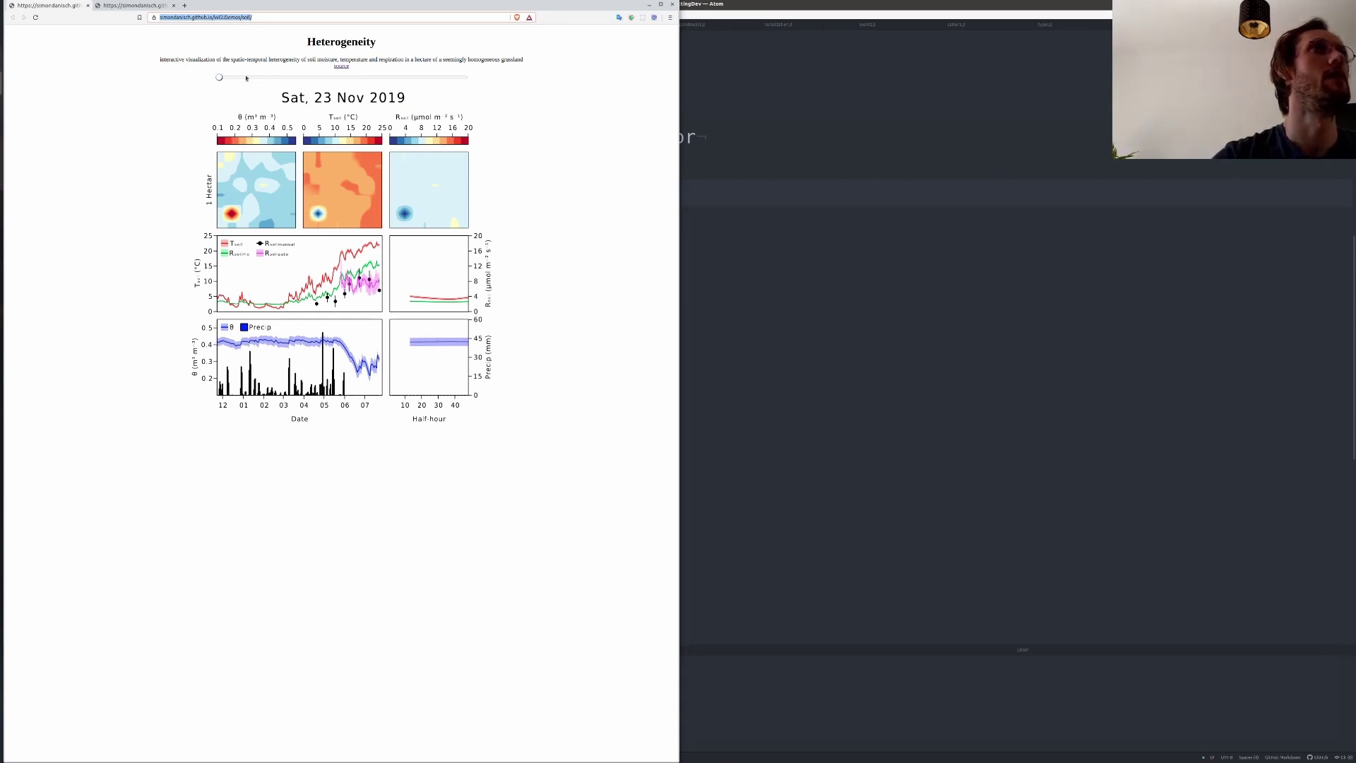
left_click_drag(248, 81, 298, 79)
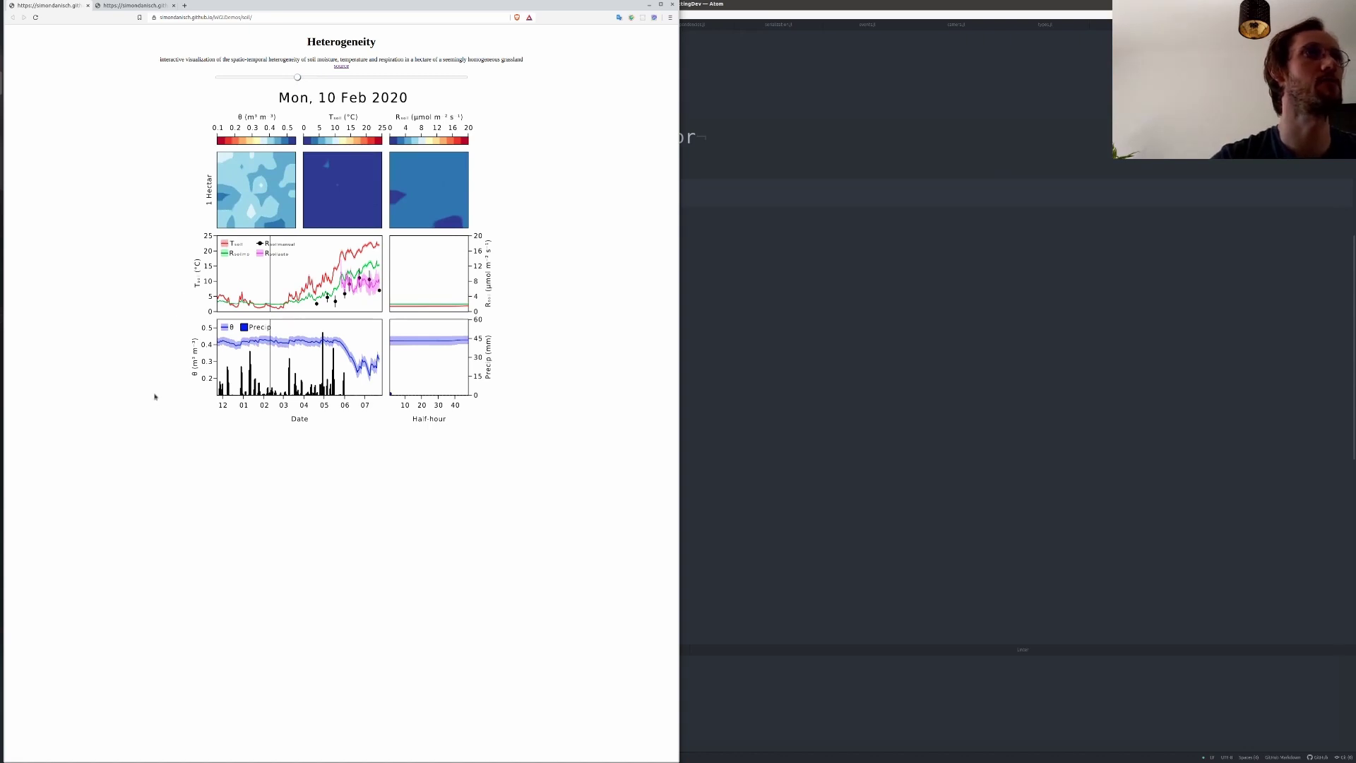
key("alt+Tab")
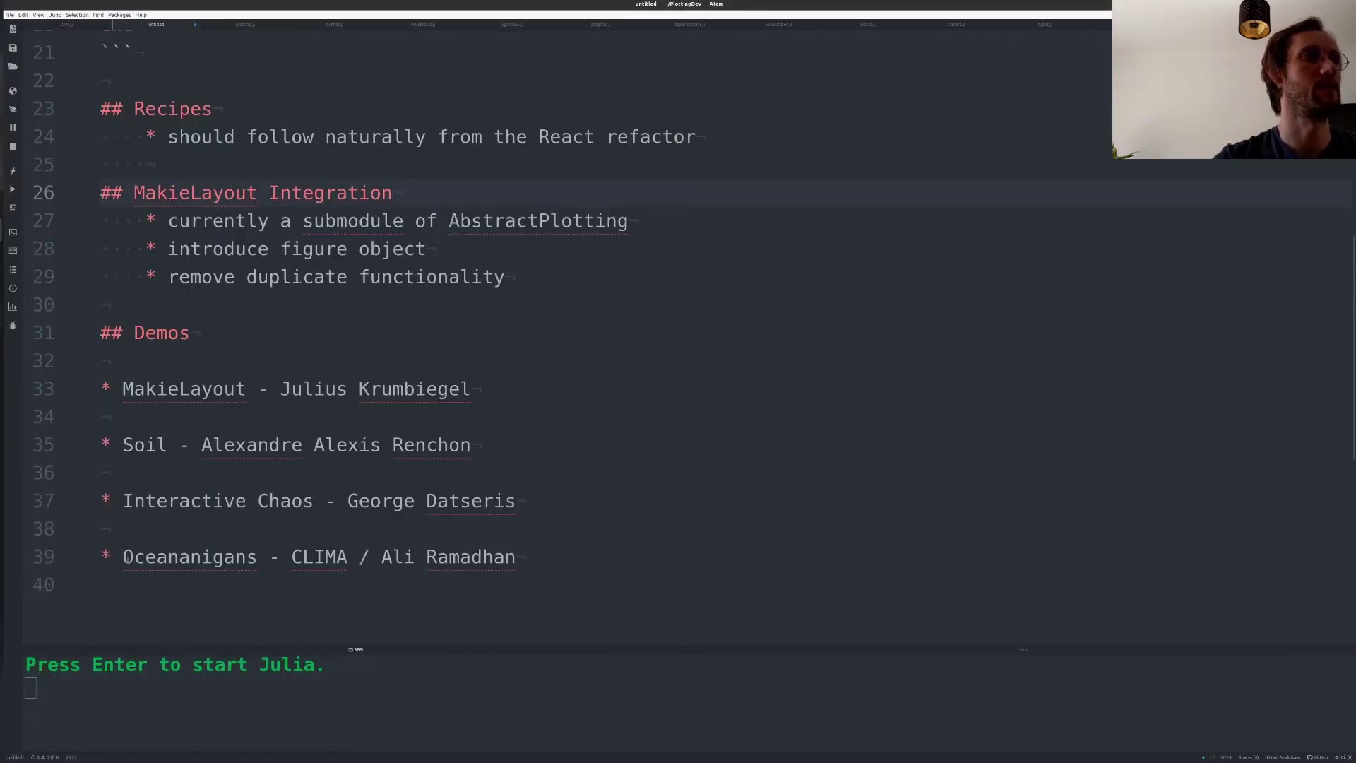
- Mark the Oceananigans entry, then rotate its 3D ocean volume in Brave and step through time
left_click_drag(123, 557, 257, 557)
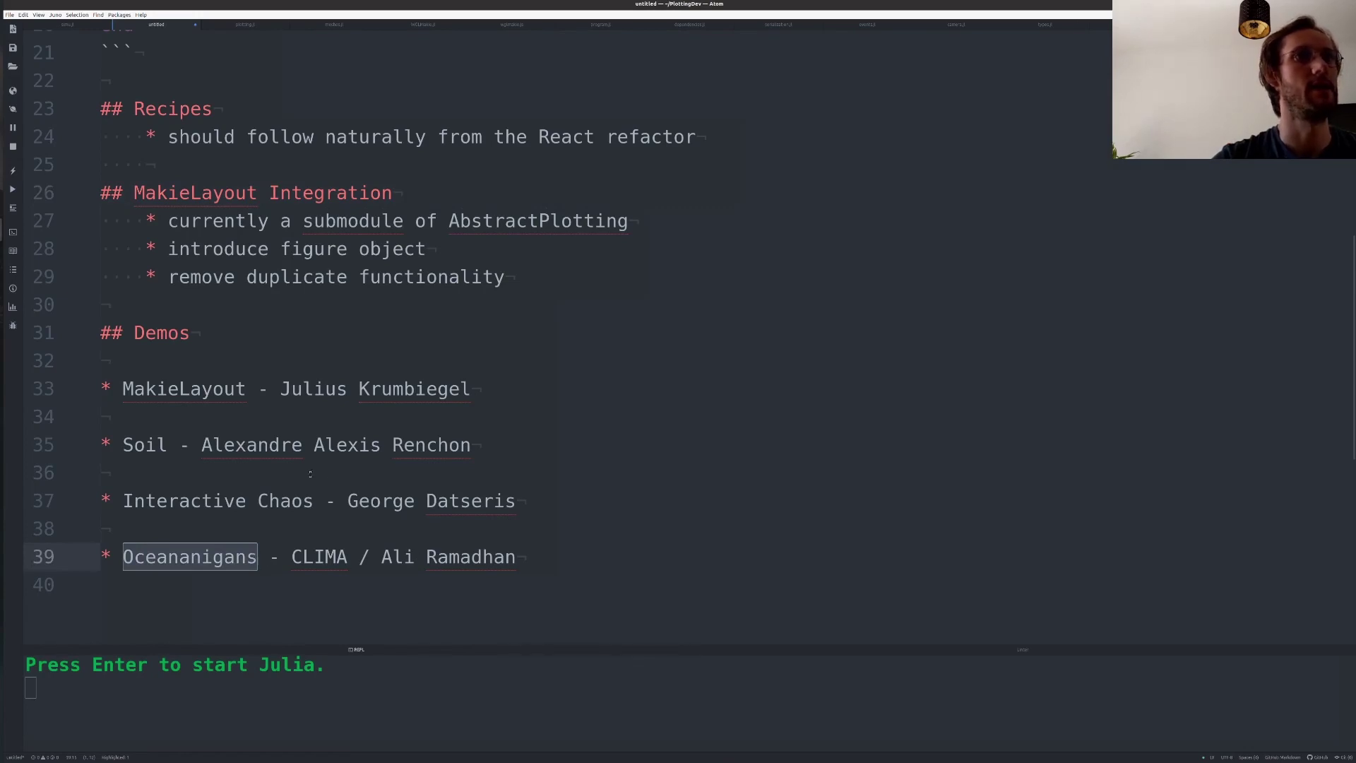
left_click(7, 82)
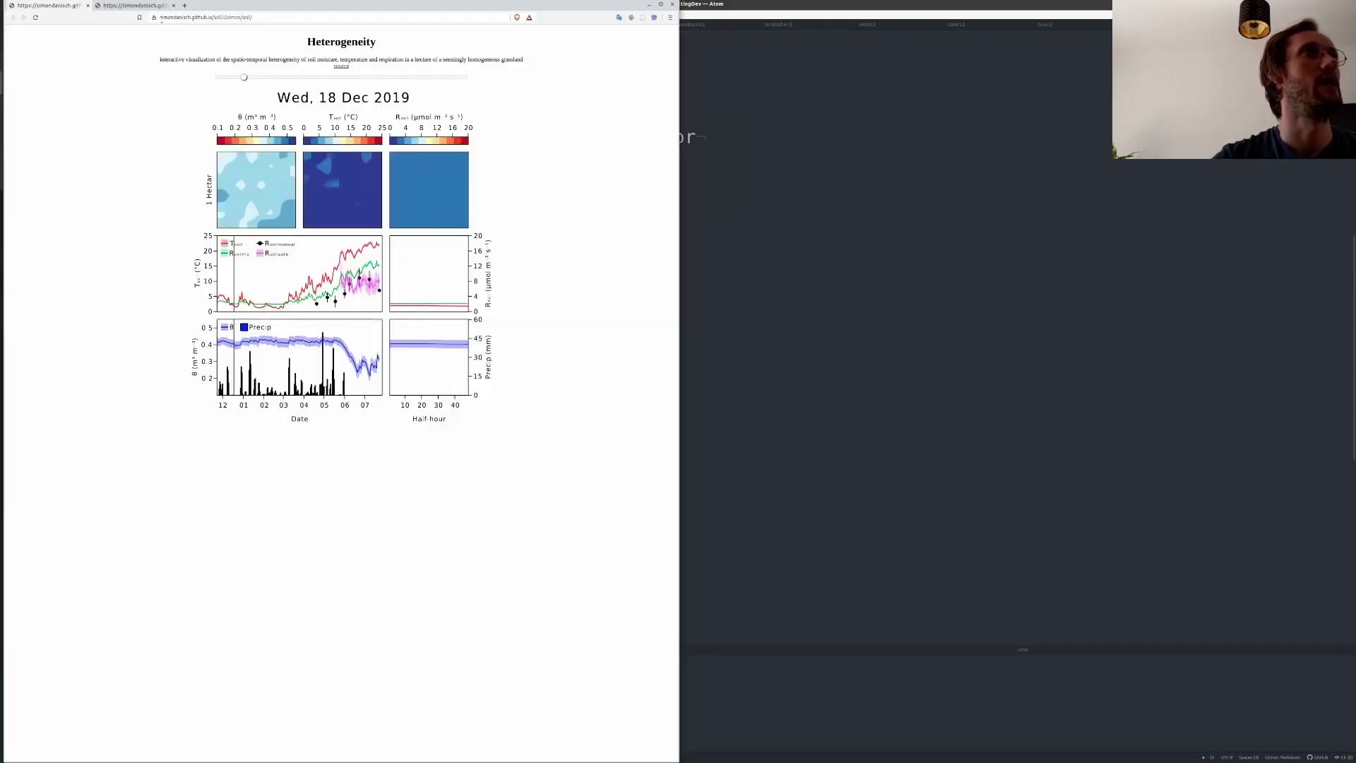
left_click(157, 8)
left_click_drag(404, 206, 422, 128)
mouse_move(363, 37)
left_mouse_down()
mouse_move(315, 36)
mouse_move(353, 34)
left_mouse_up()
- Back in Atom, highlight the Interactive Chaos presenter entry on line 37, then deselect it
key("alt+Tab")
left_click_drag(348, 466, 524, 471)
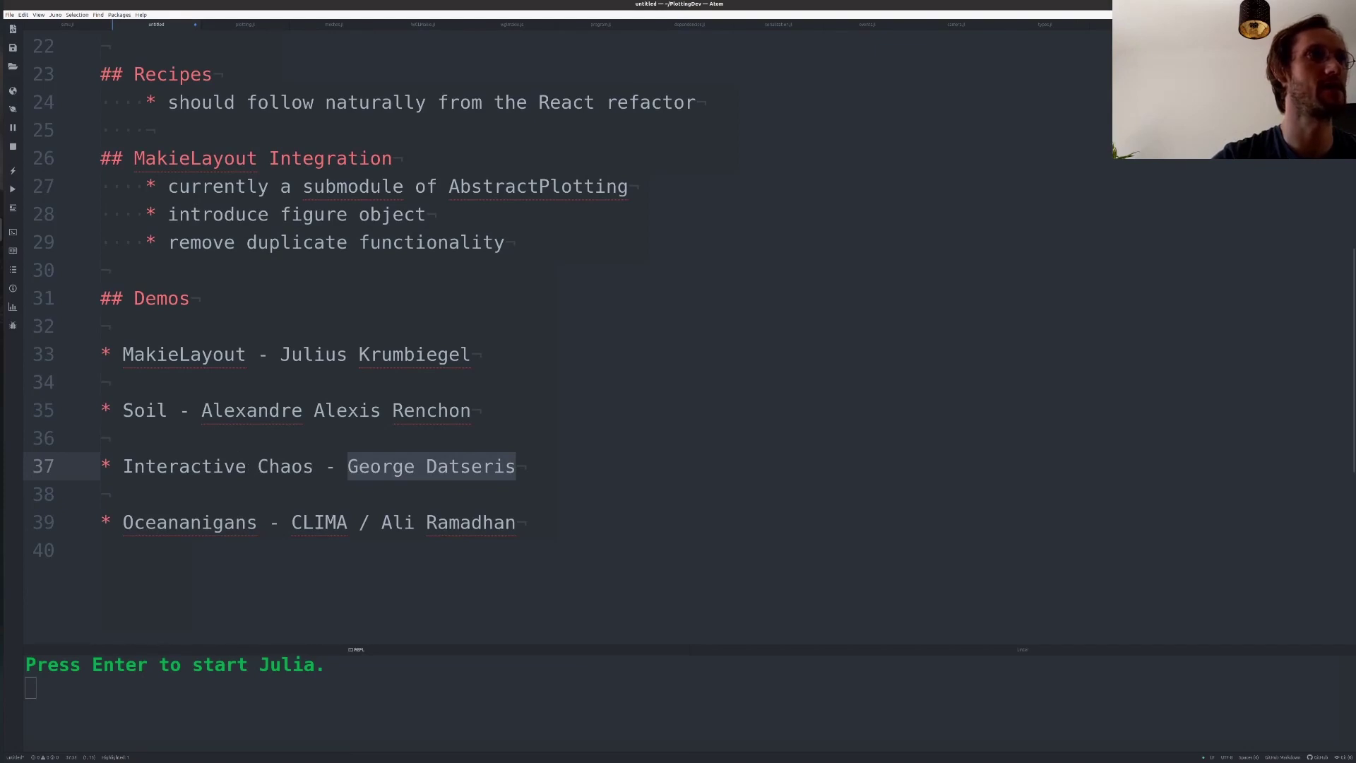
left_click(330, 468)
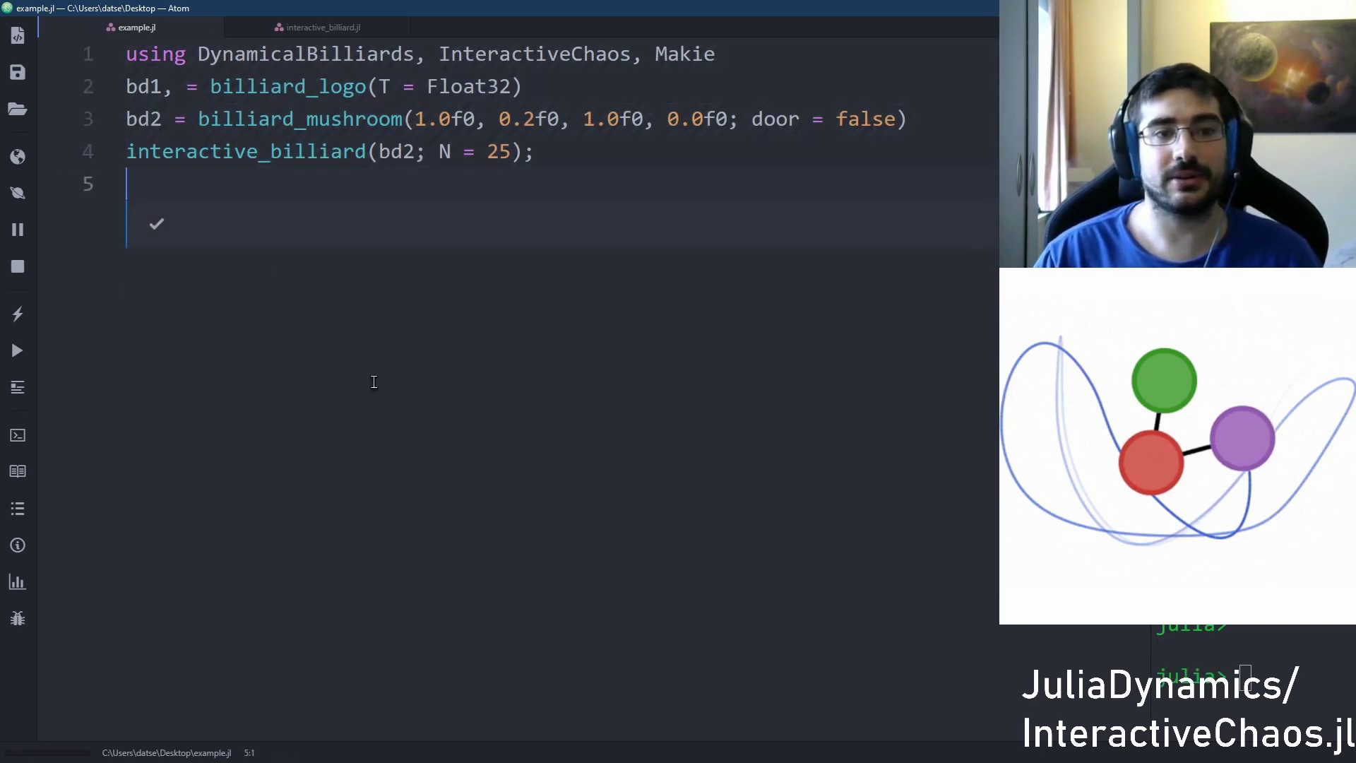
- Run the mushroom billiard: change particle speed, reset, and launch a new beam toward the cap top
key("alt+Tab")
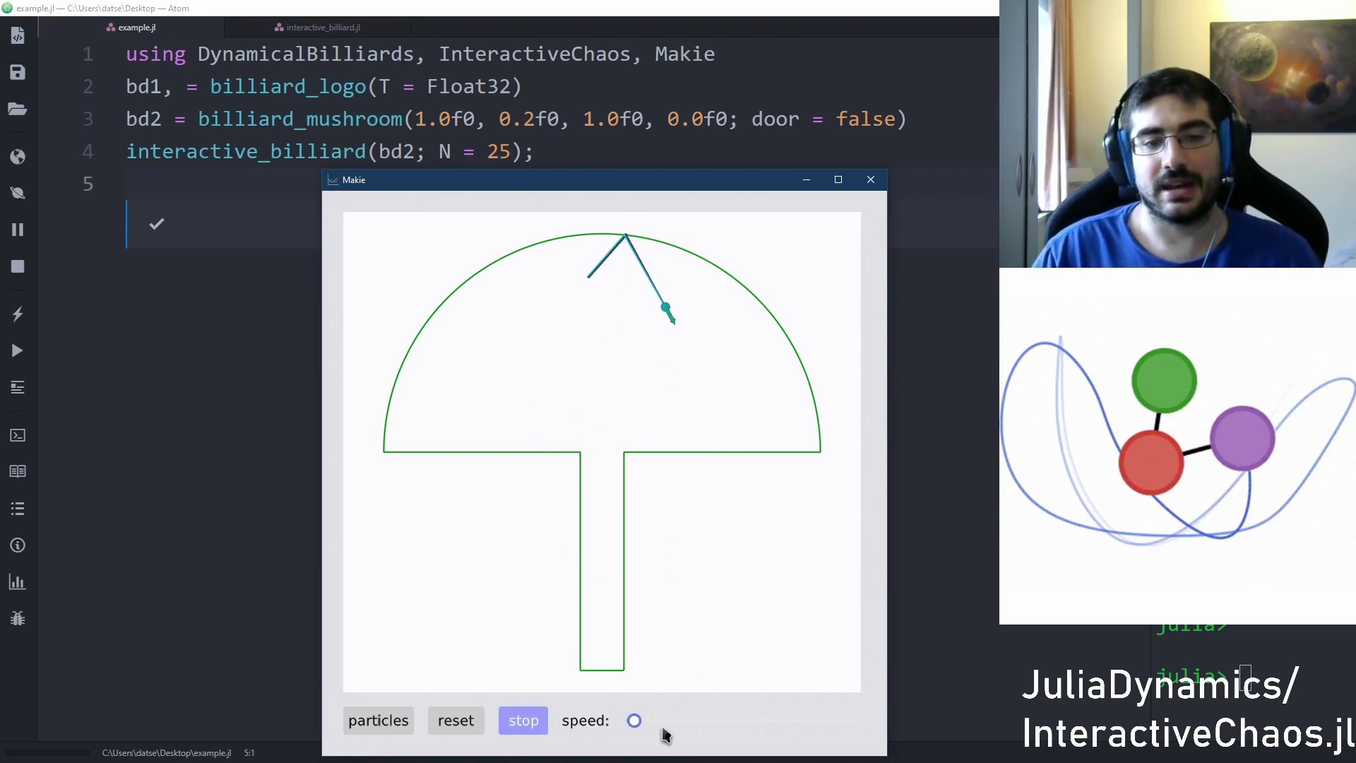
mouse_move(635, 721)
left_mouse_down()
mouse_move(772, 721)
mouse_move(413, 723)
left_mouse_up()
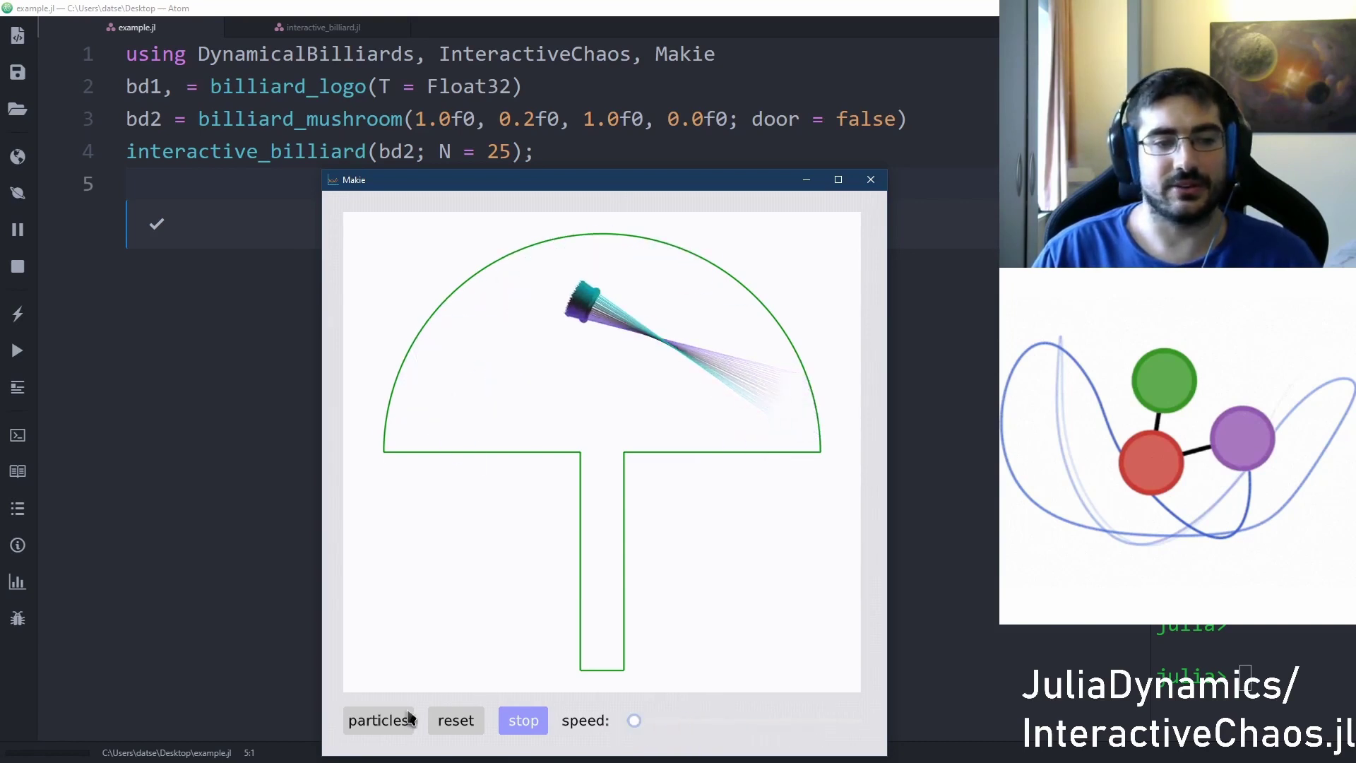
left_click(457, 727)
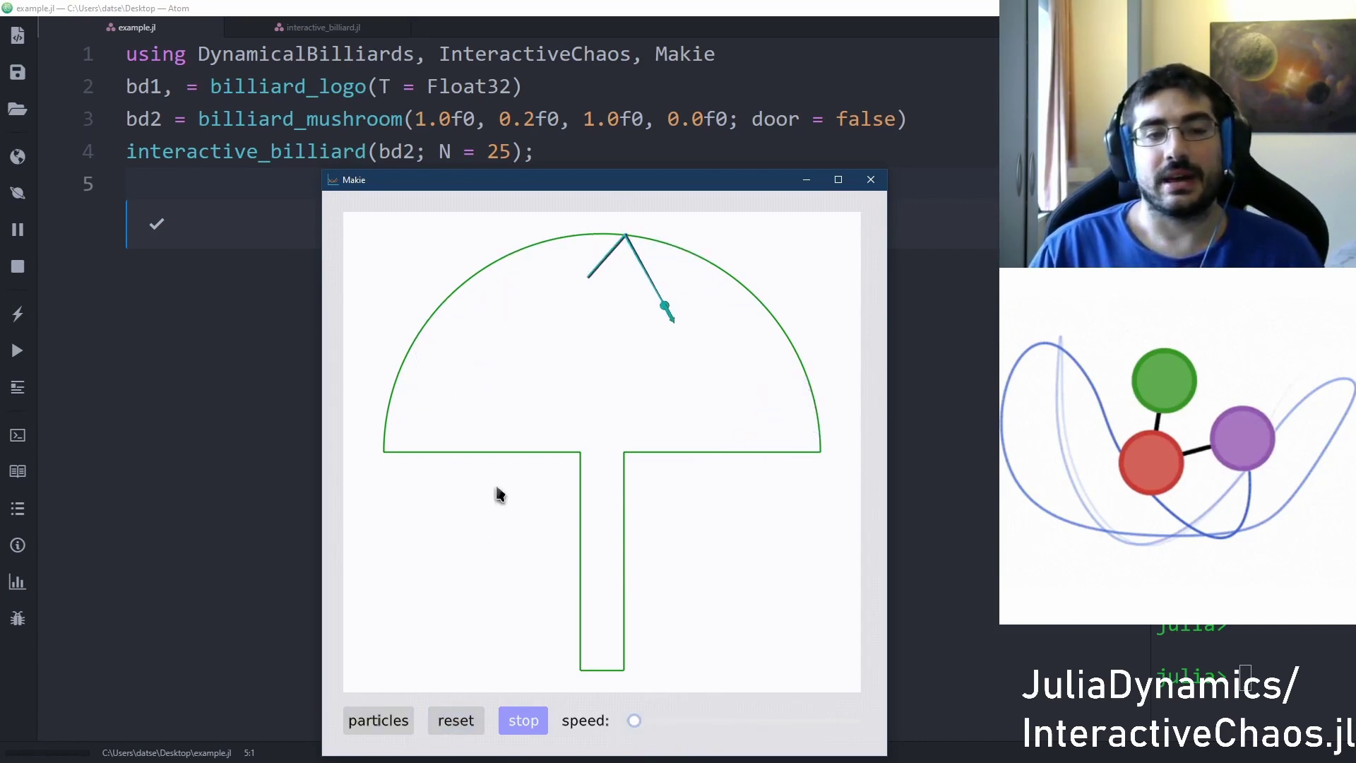
left_click_drag(485, 425, 553, 319)
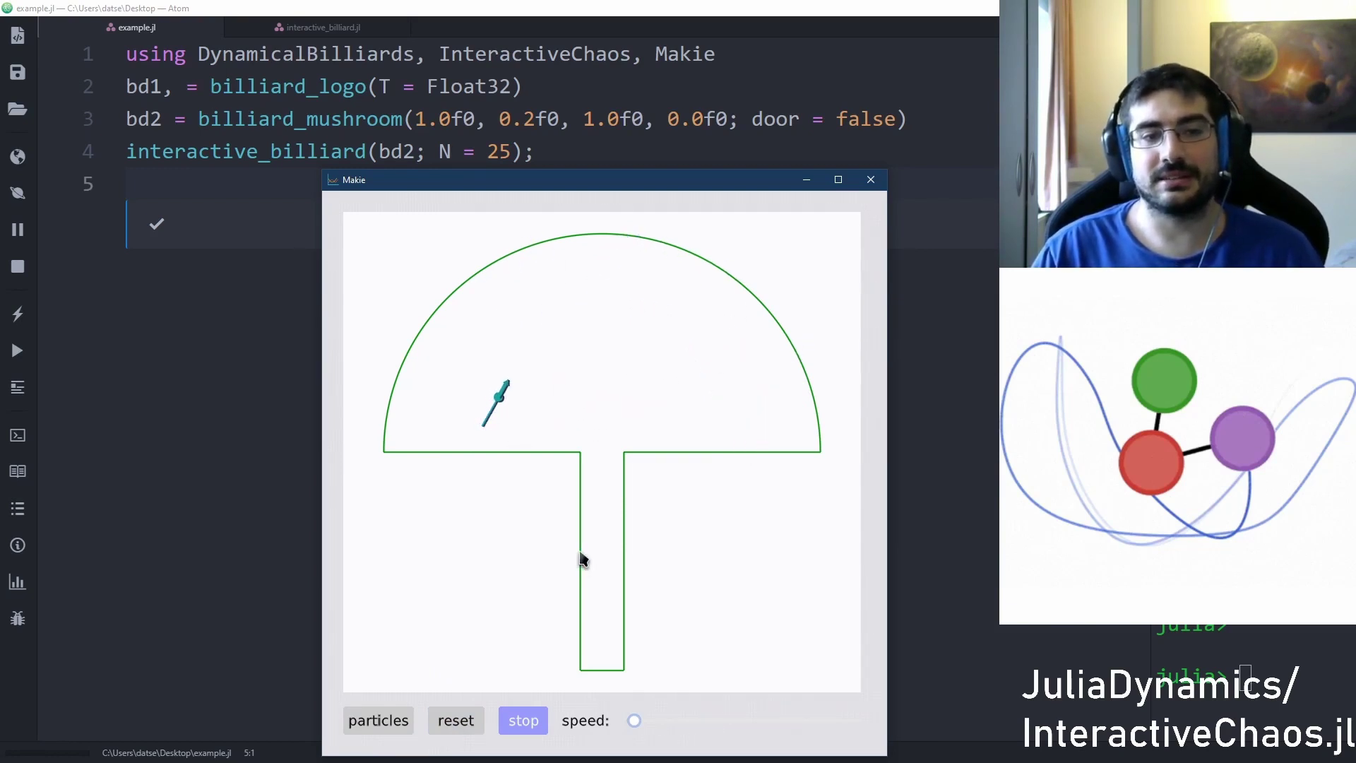
left_click_drag(634, 721, 678, 721)
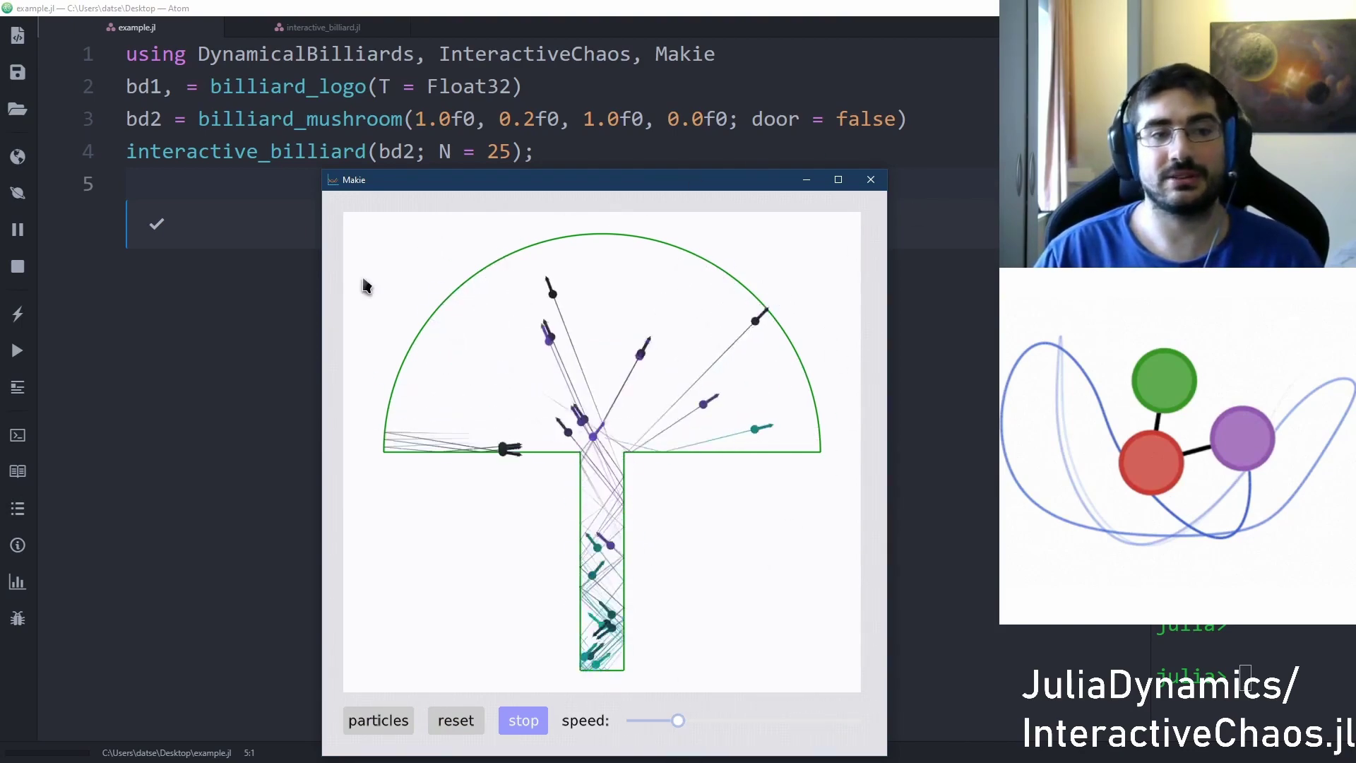
left_click(261, 302)
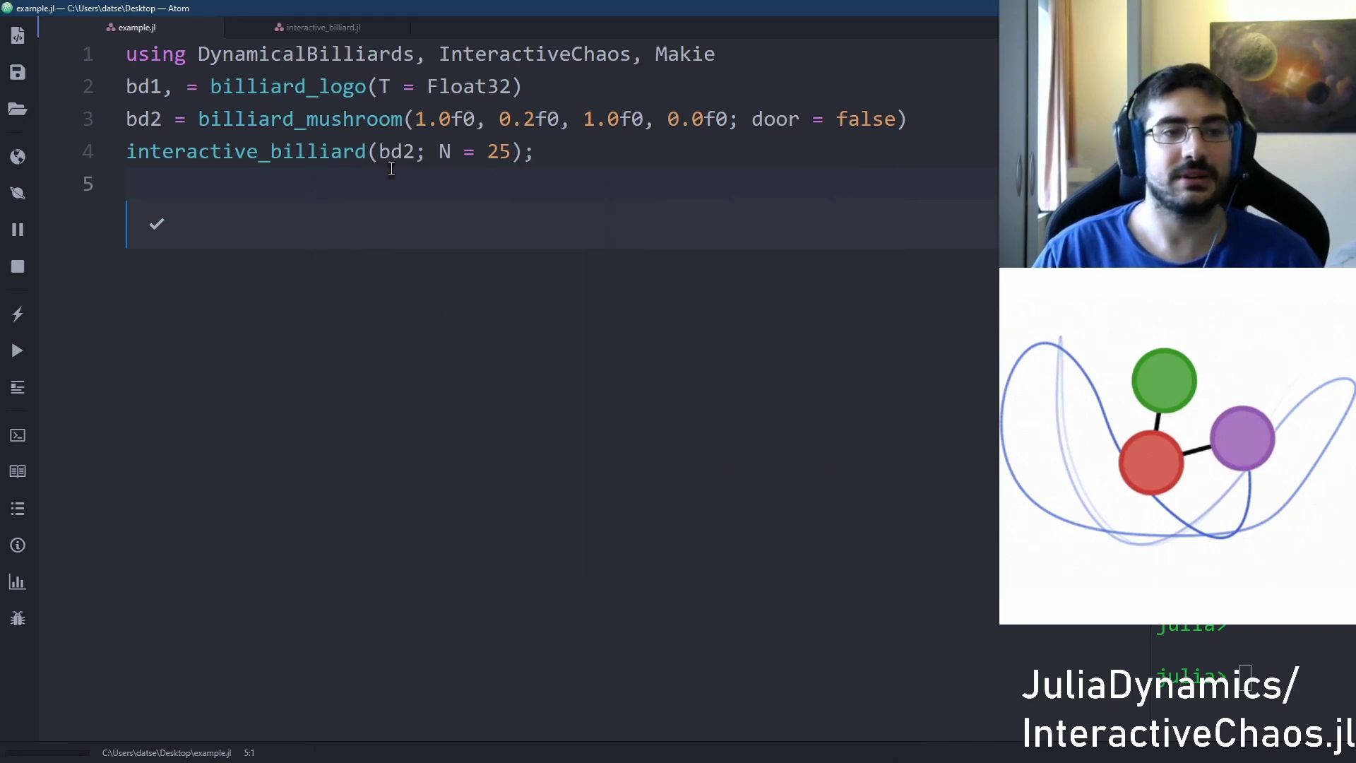
- Change the interactive_billiard argument on line 4 from bd2 to bd1
left_click(409, 151)
key("BackSpace")
type("1")
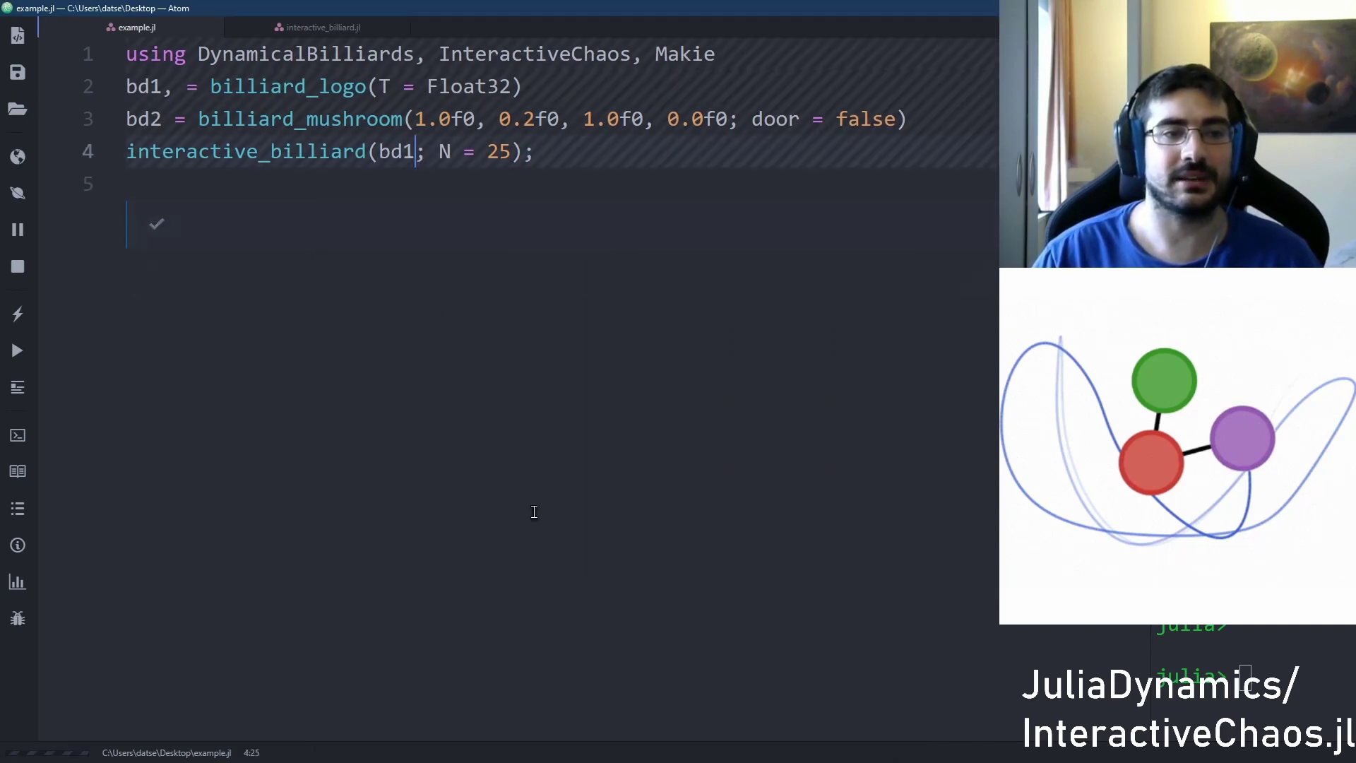
- Run the three-disk billiard, launching a beam between the disks, speeding it up, then pausing
key("alt+Tab")
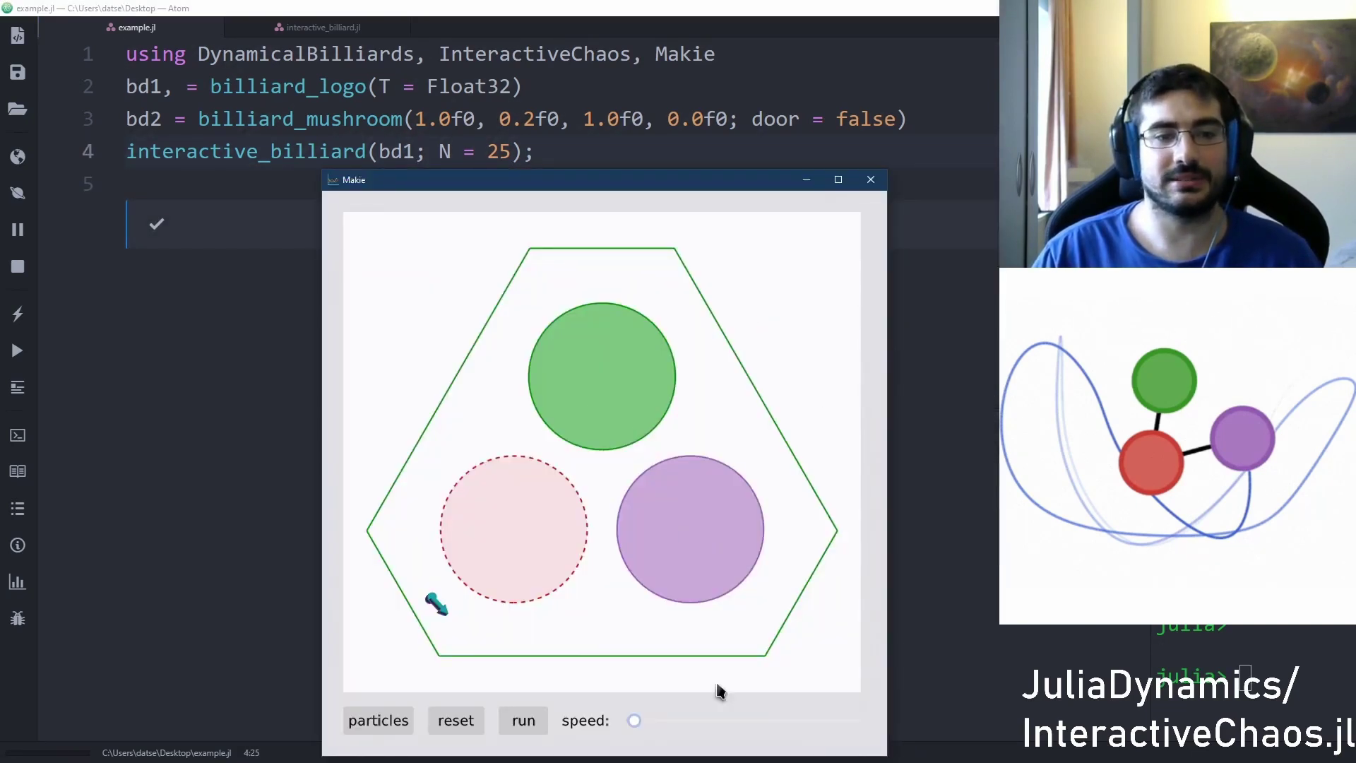
left_click_drag(562, 641, 575, 590)
left_click(523, 720)
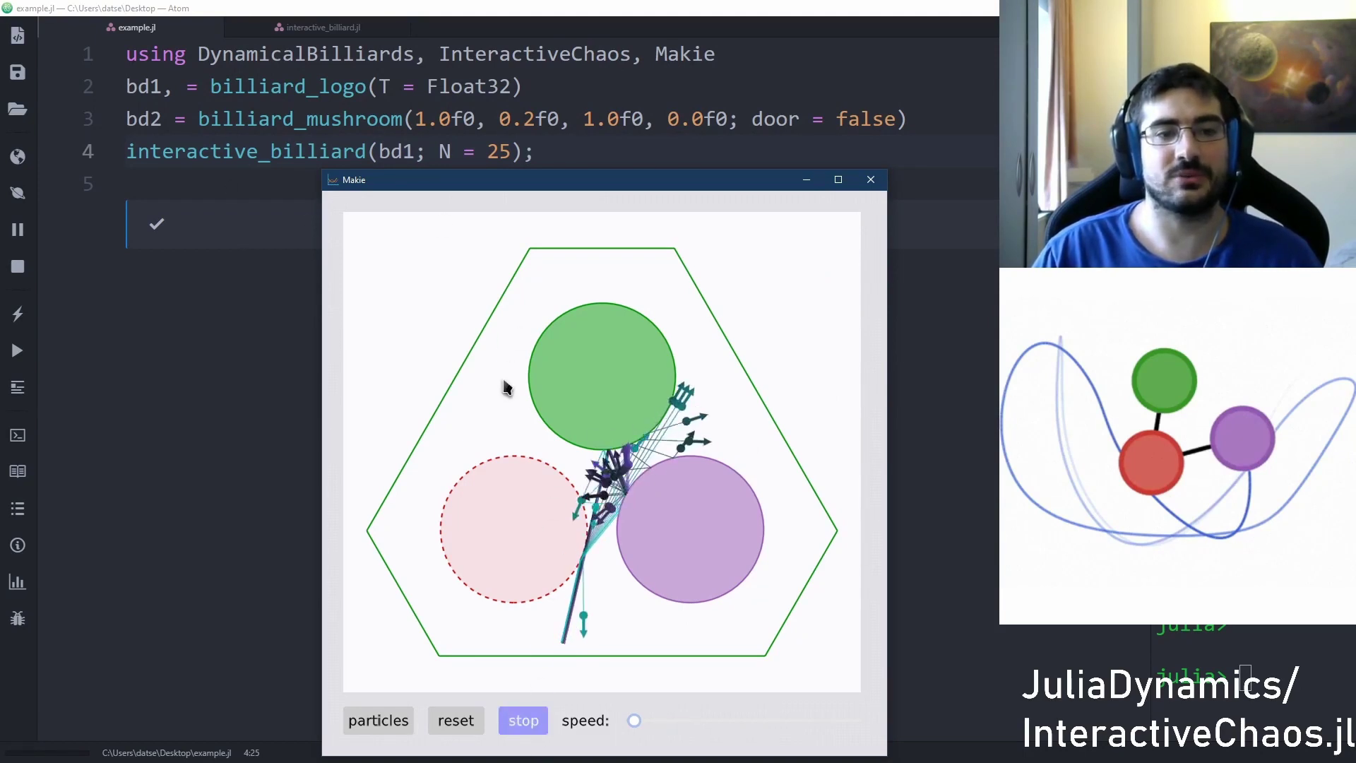
left_click_drag(487, 407, 520, 353)
left_click_drag(633, 720, 647, 722)
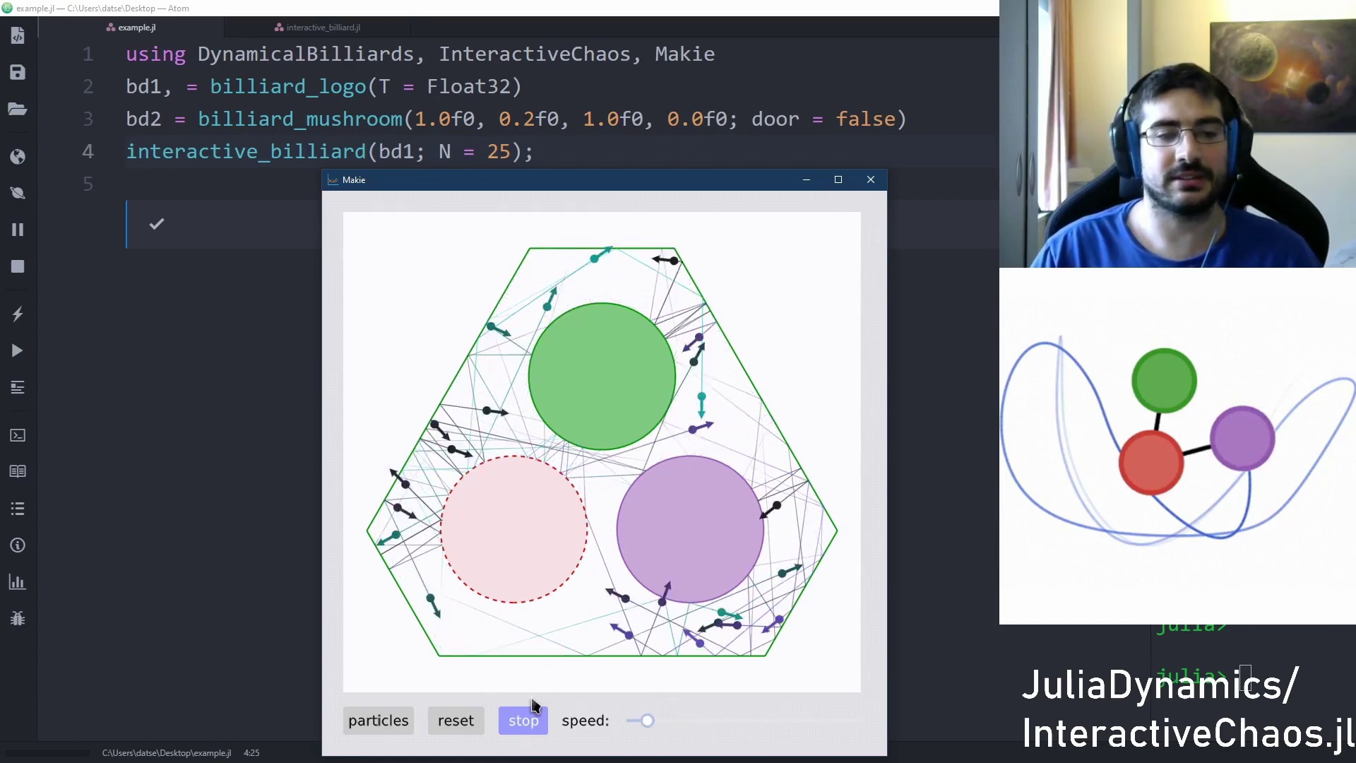
left_click(524, 722)
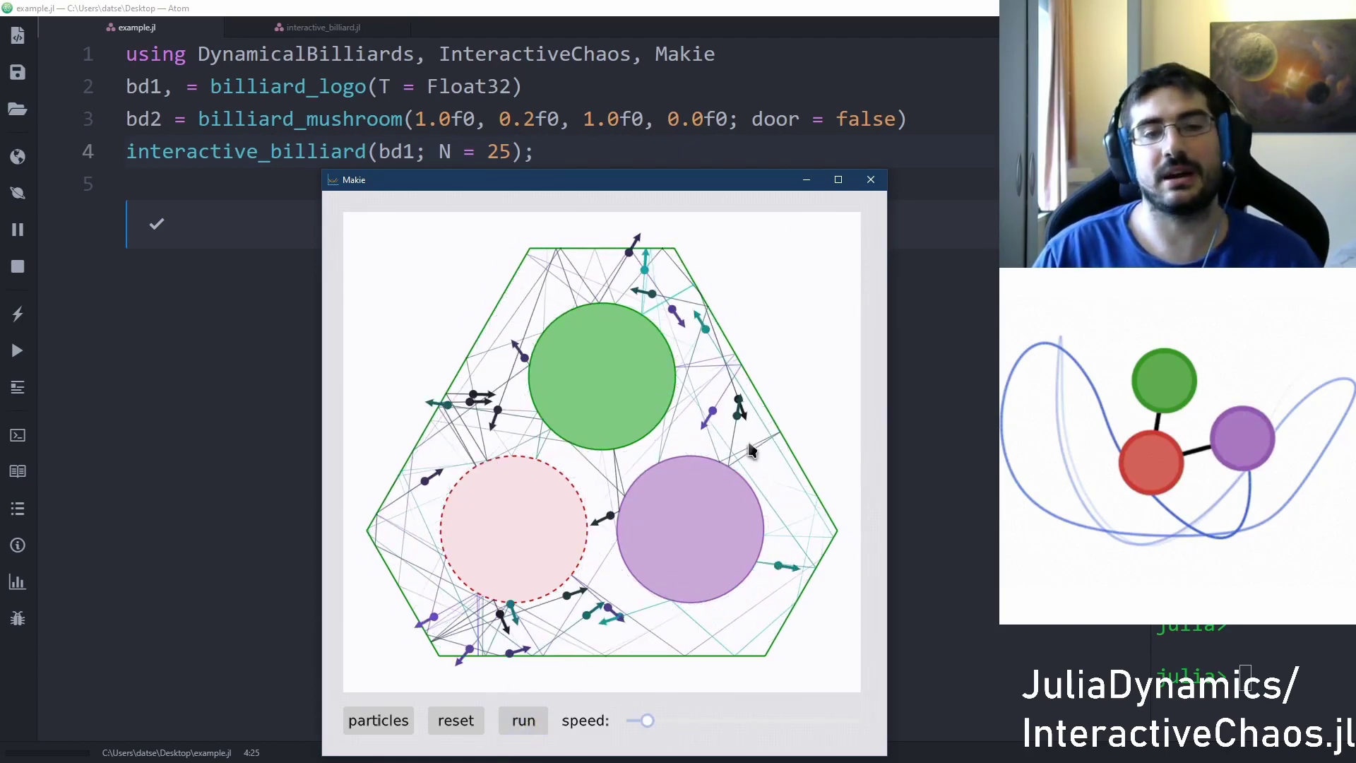
left_click(254, 309)
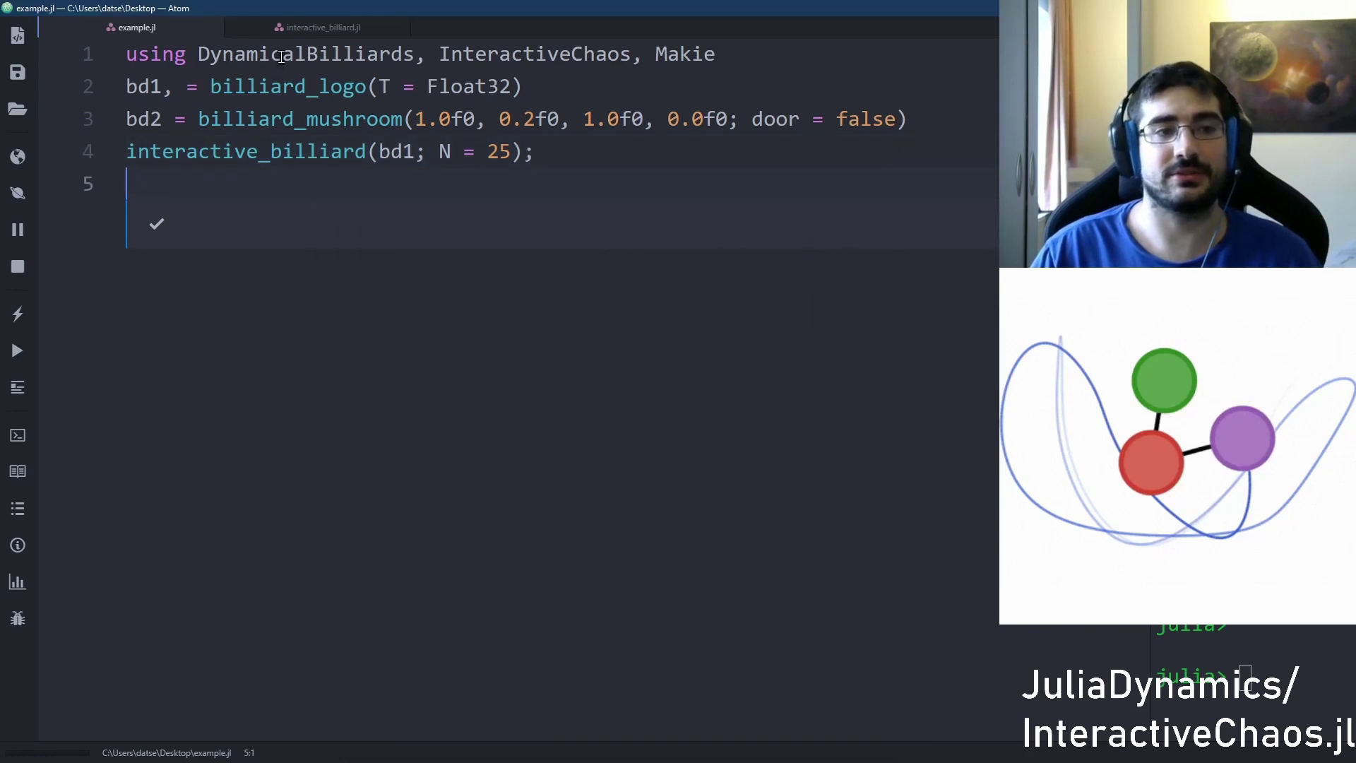
key("ctrl+Tab")
- Highlight the new-particle selection block, lines 204–211, then the select_line call on line 204
left_click_drag(271, 464, 118, 243)
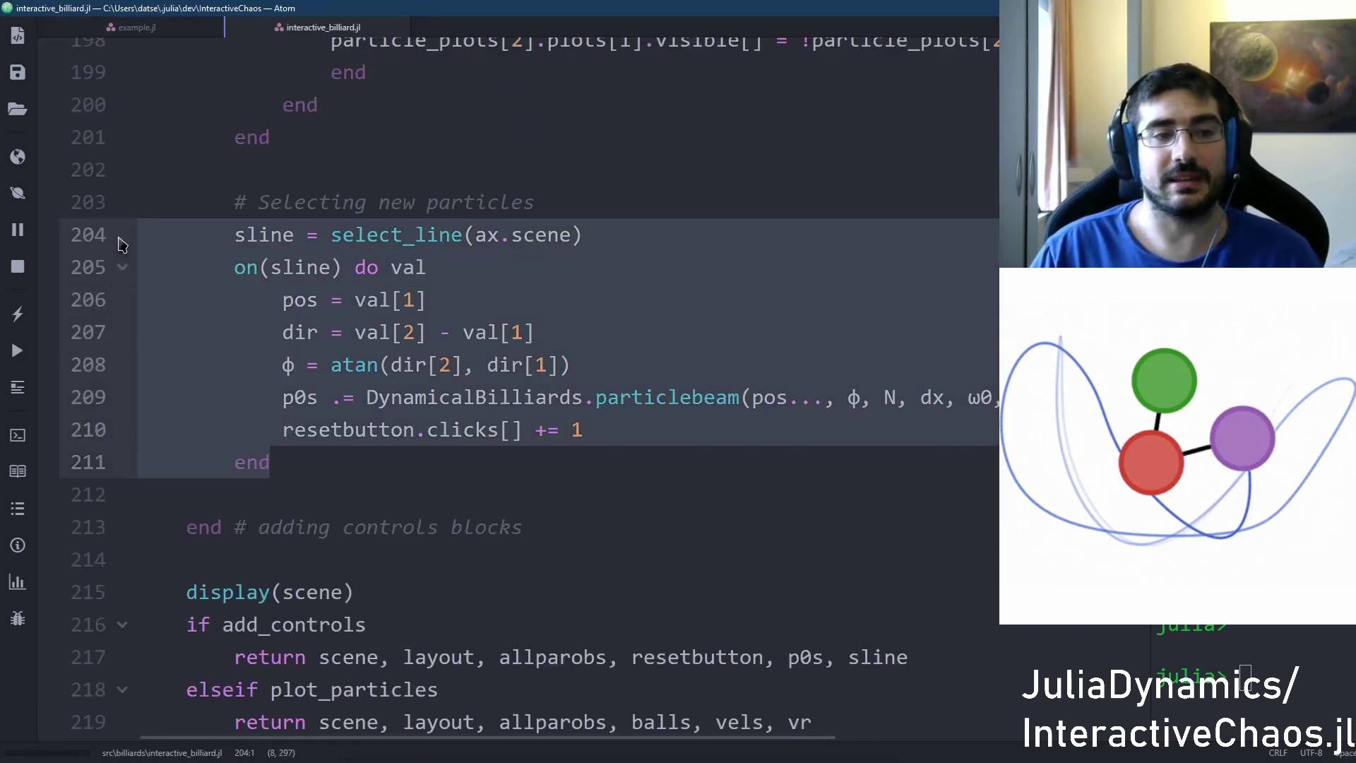
left_click_drag(331, 473, 141, 220)
left_click(375, 256)
double_click(382, 244)
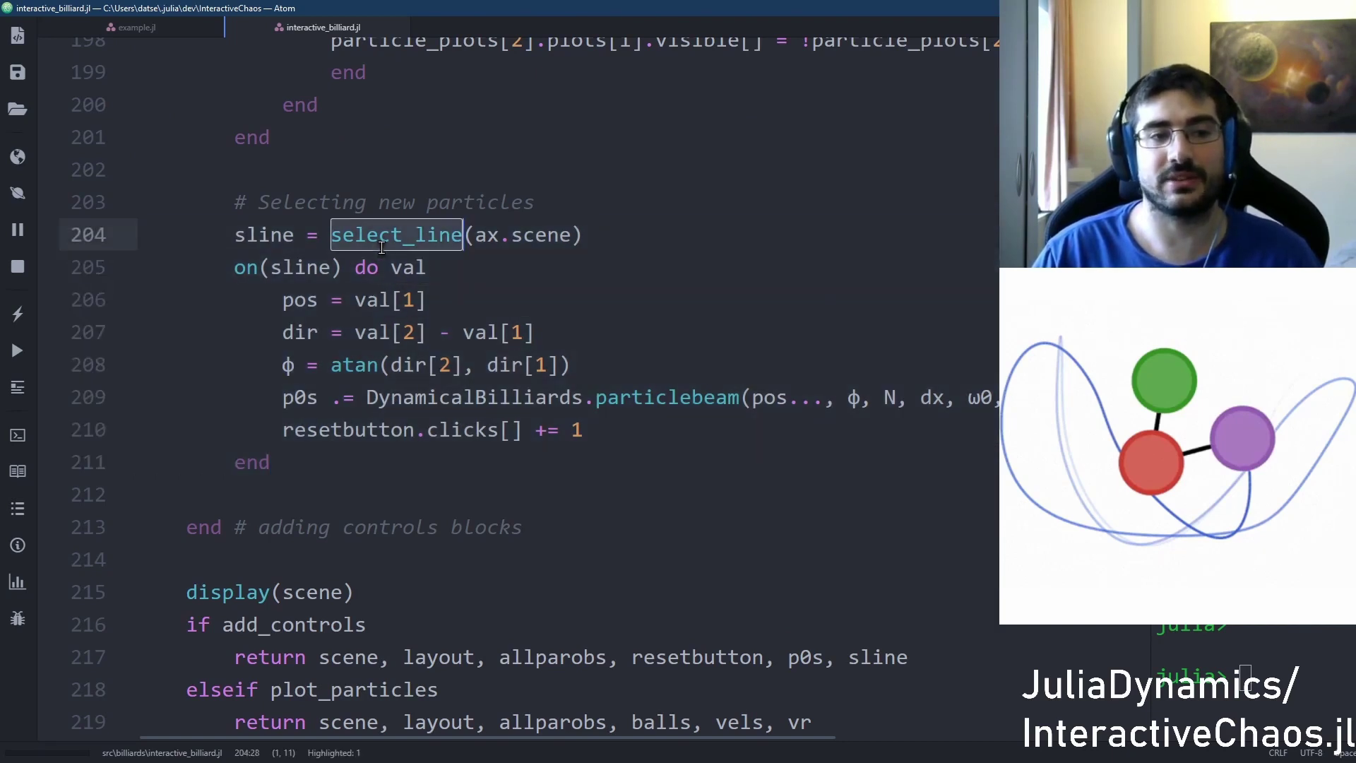